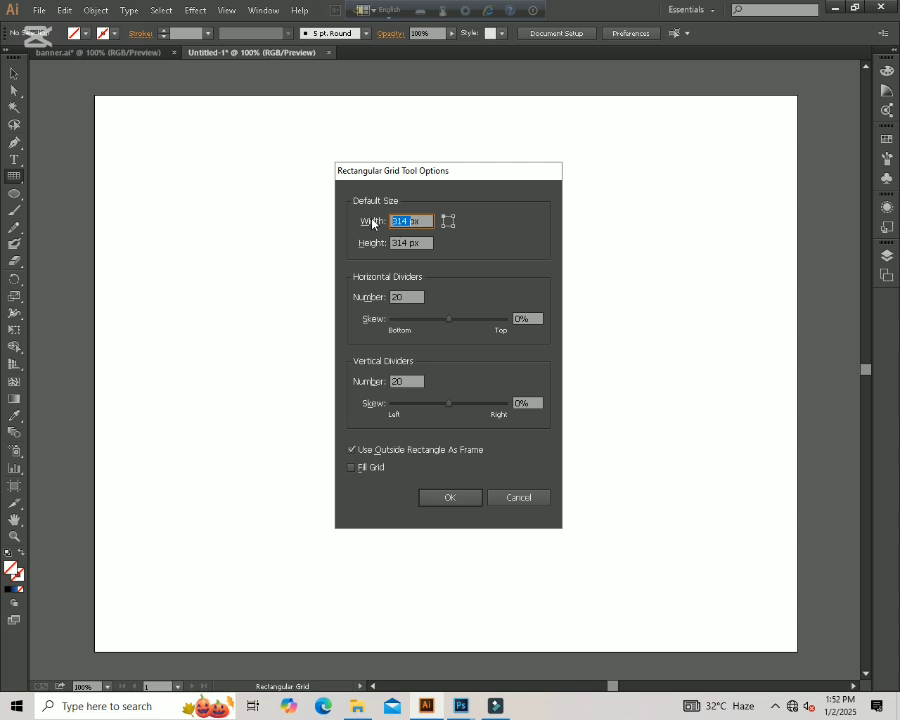
Create a 700 × 700 px rectangular grid with 20 horizontal and 20 vertical dividers
double_click(405, 243)
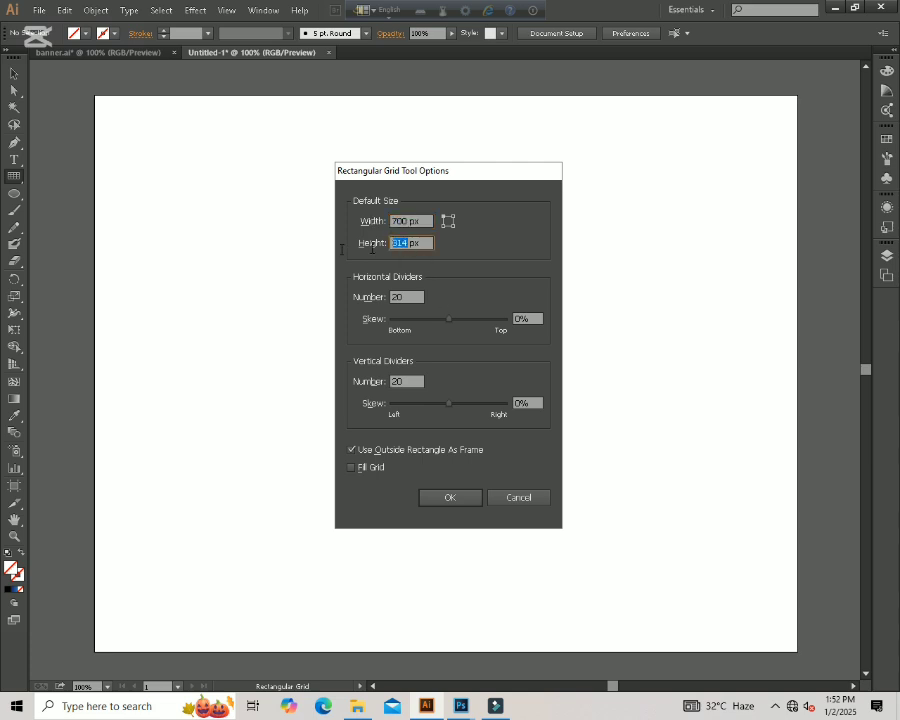
type("700")
double_click(400, 297)
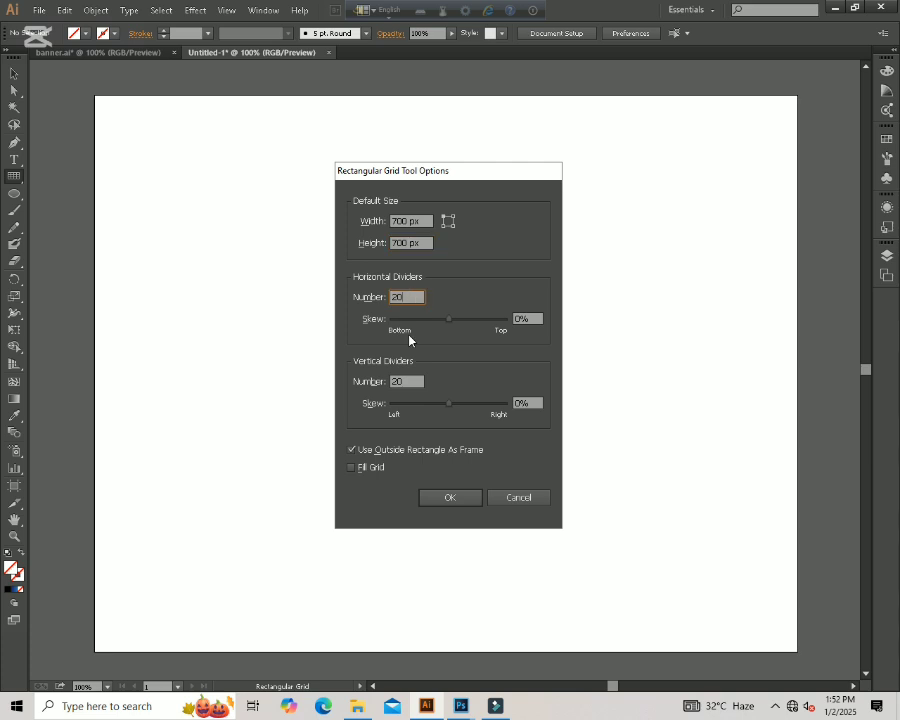
double_click(411, 385)
left_click(452, 496)
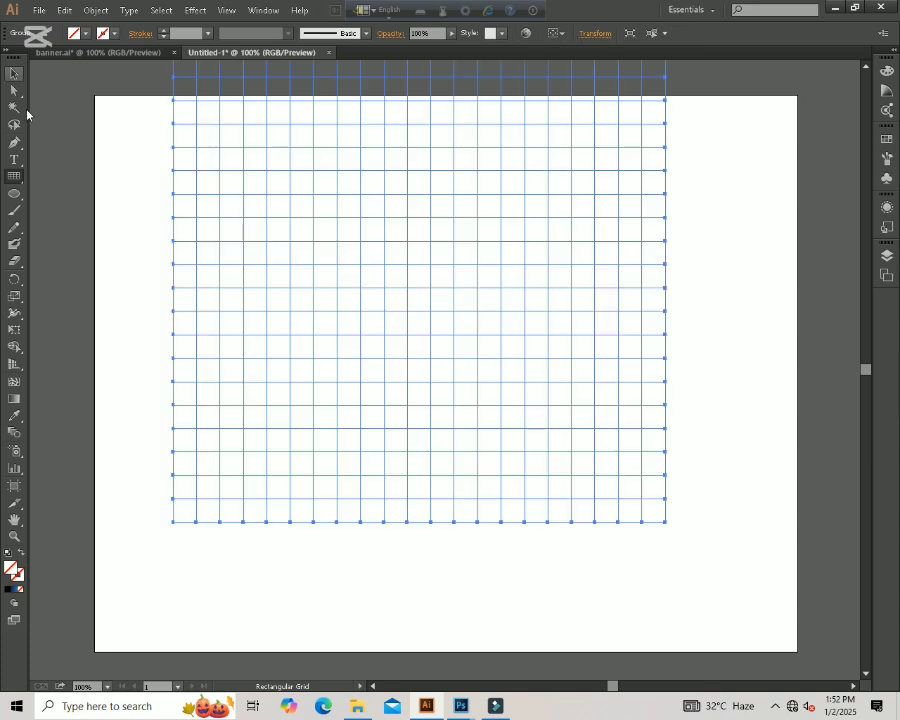
Move the grid to the centre of the artboard and give it a 1 pt black stroke
left_click(16, 76)
left_click_drag(418, 128, 445, 211)
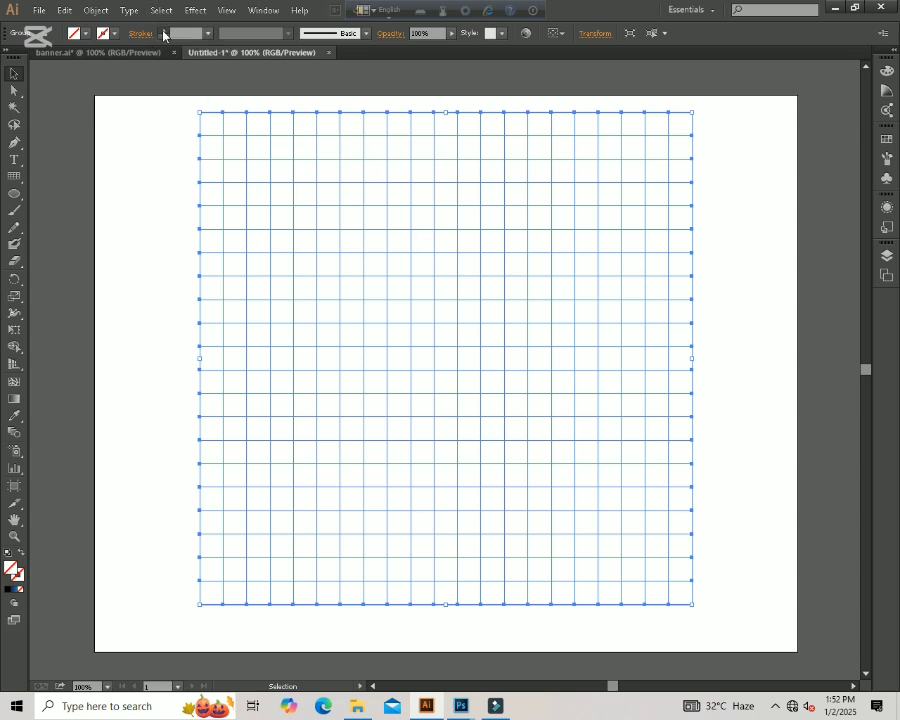
left_click(147, 163)
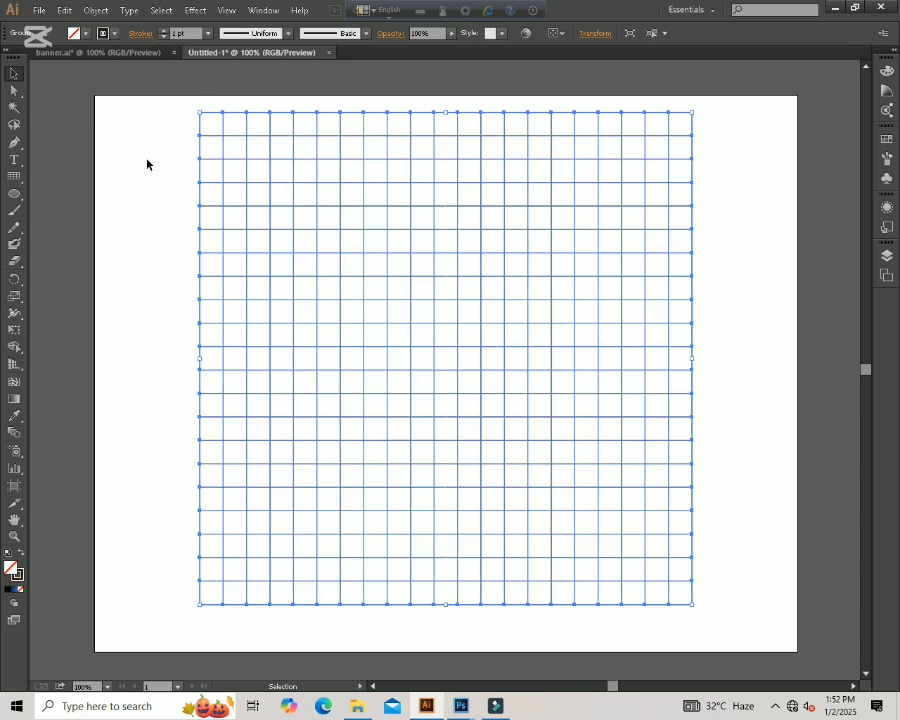
Draw an unfilled circle spanning the full width and height of the grid with the Ellipse tool
left_click(14, 193)
left_click(64, 228)
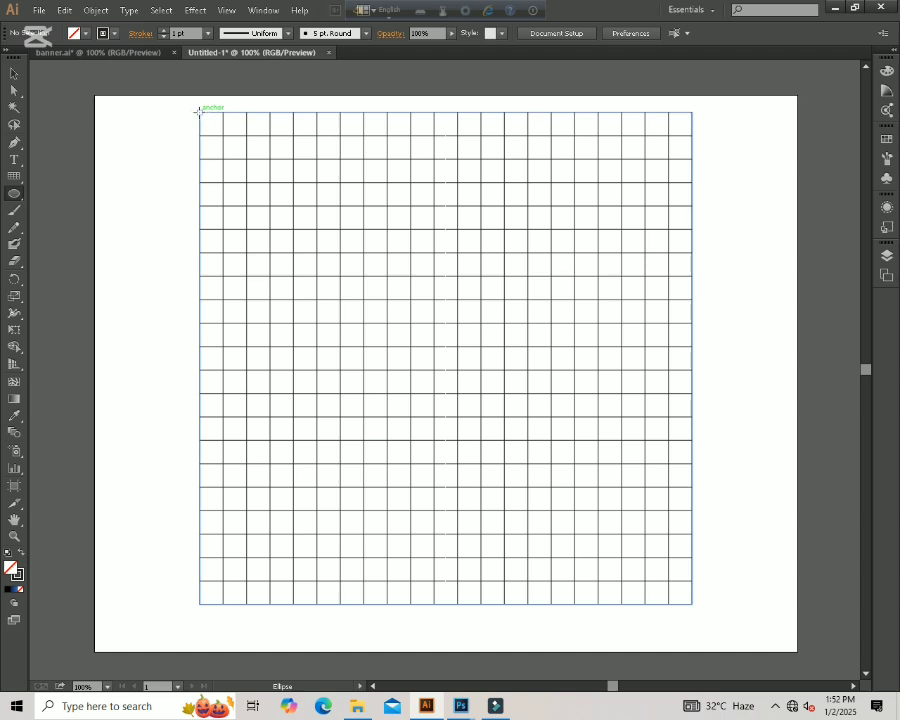
left_click_drag(198, 111, 692, 526)
key("v")
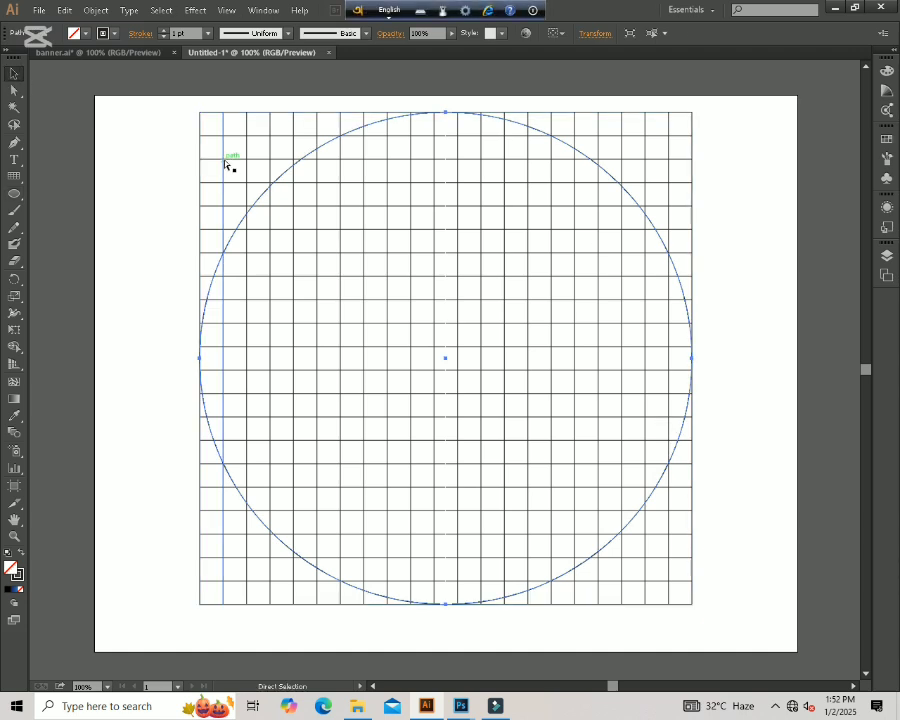
Create a smaller concentric copy of the circle, scaled inward from its centre by one grid cell
key("v")
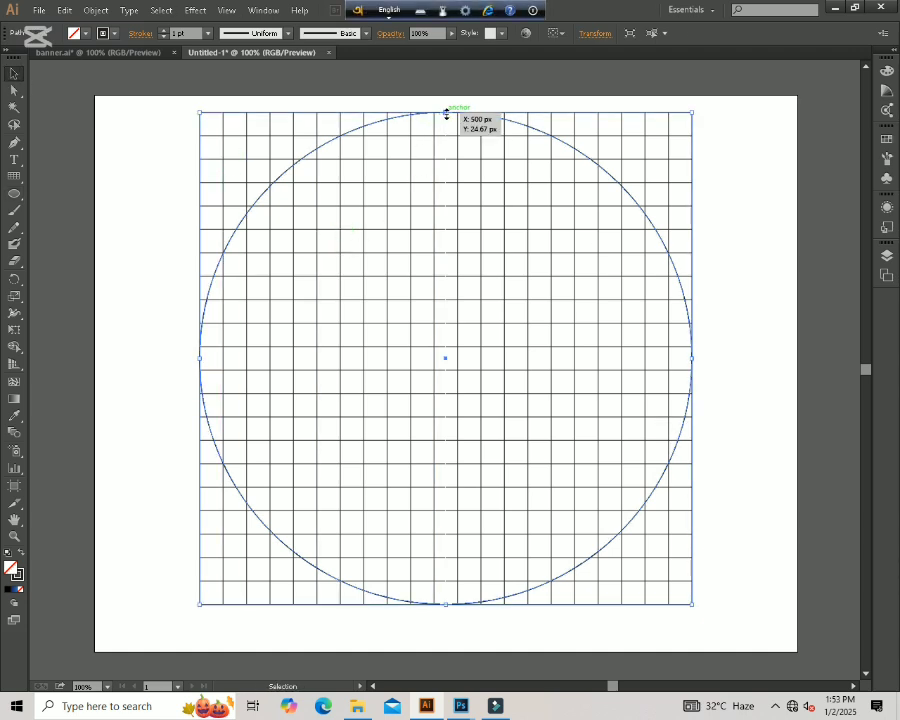
left_click_drag(446, 114, 444, 135)
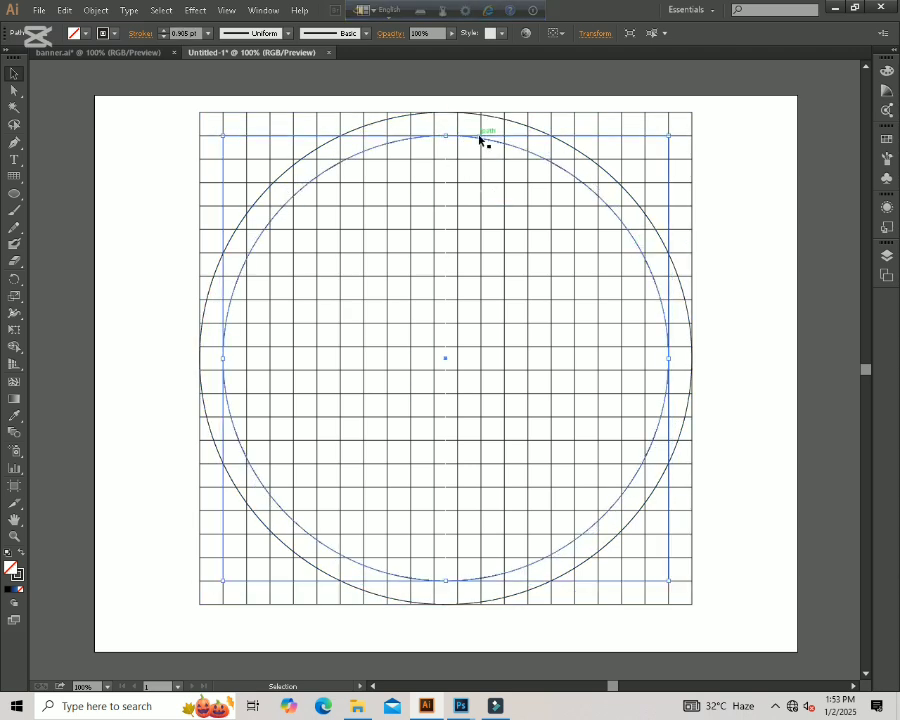
key("ctrl+c")
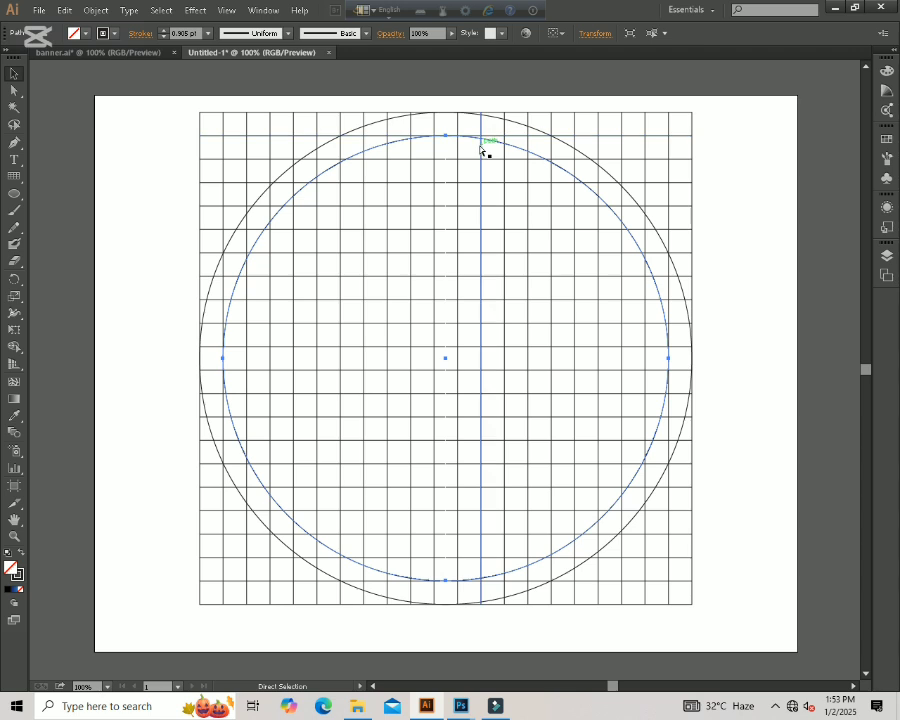
key("ctrl")
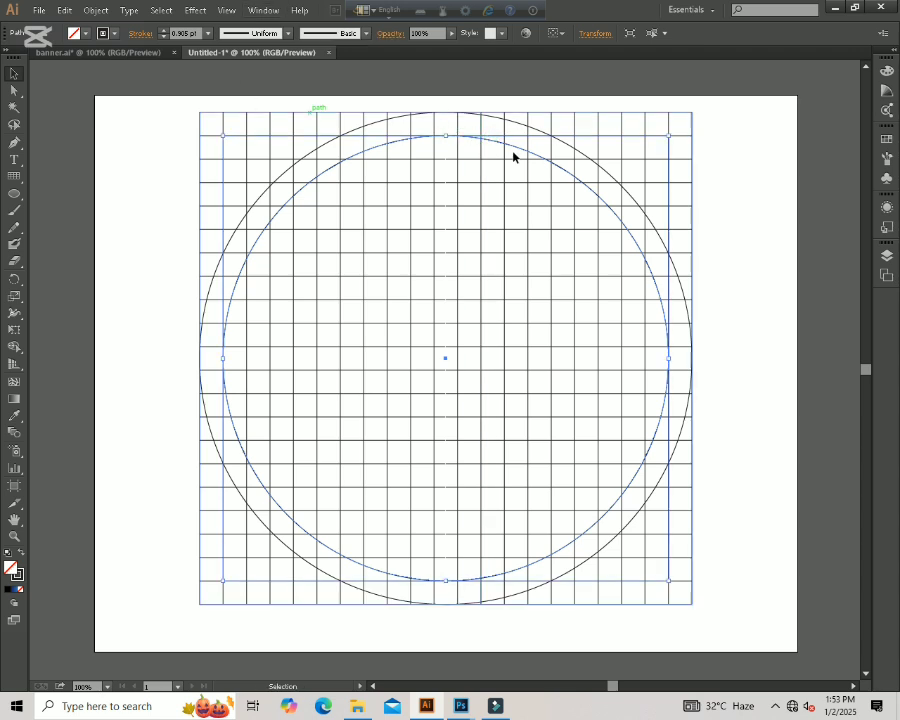
Inspect in Outline view how the top of the inner circle lines up with the grid line
left_click(261, 12)
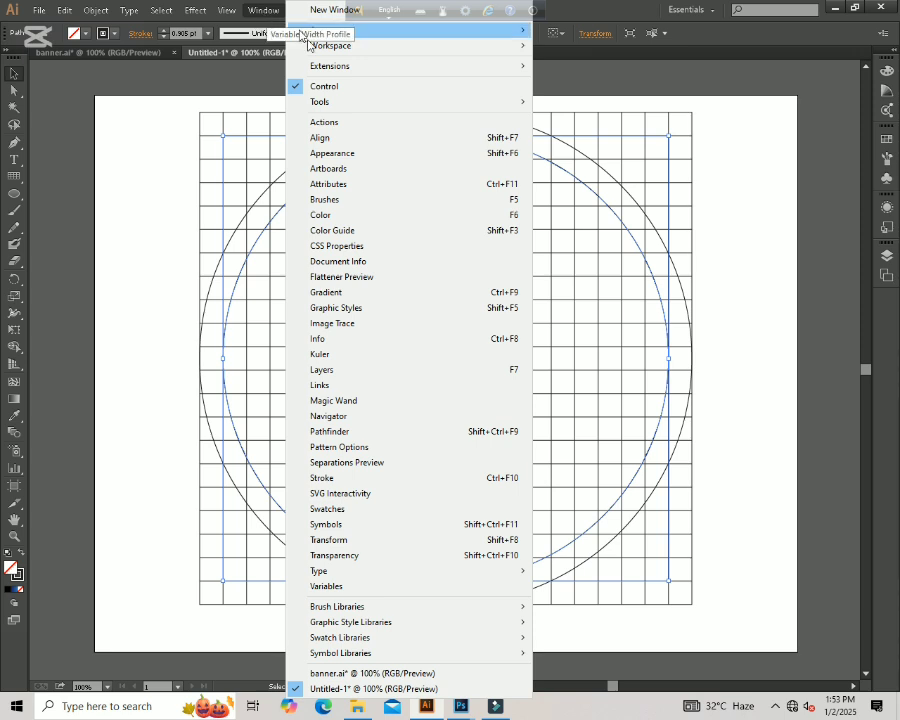
mouse_move(224, 10)
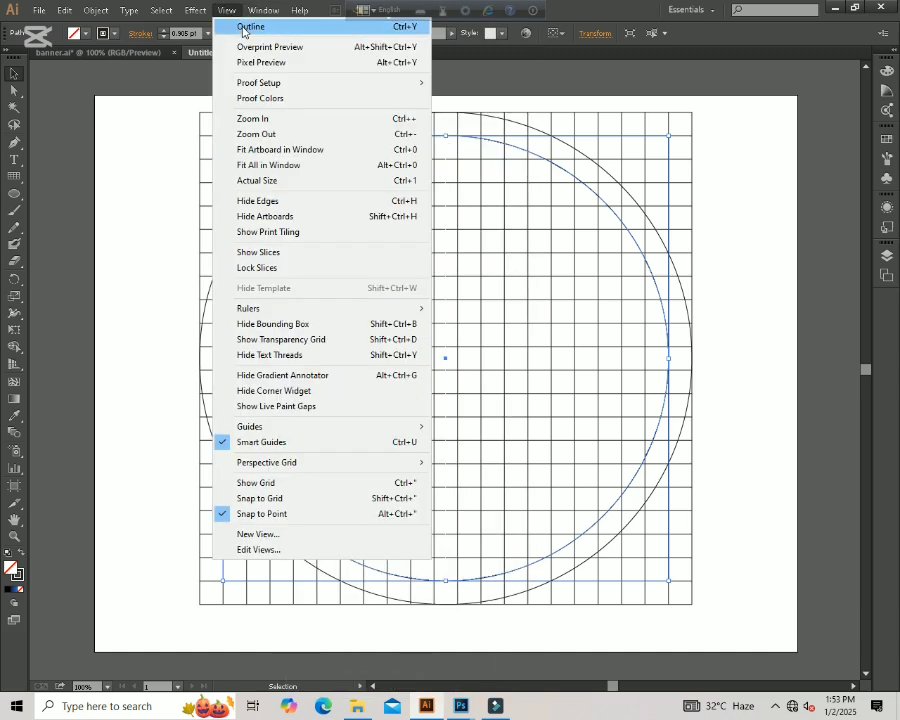
left_click(248, 28)
key("z")
left_click(460, 164)
left_click(460, 166)
left_click(427, 561)
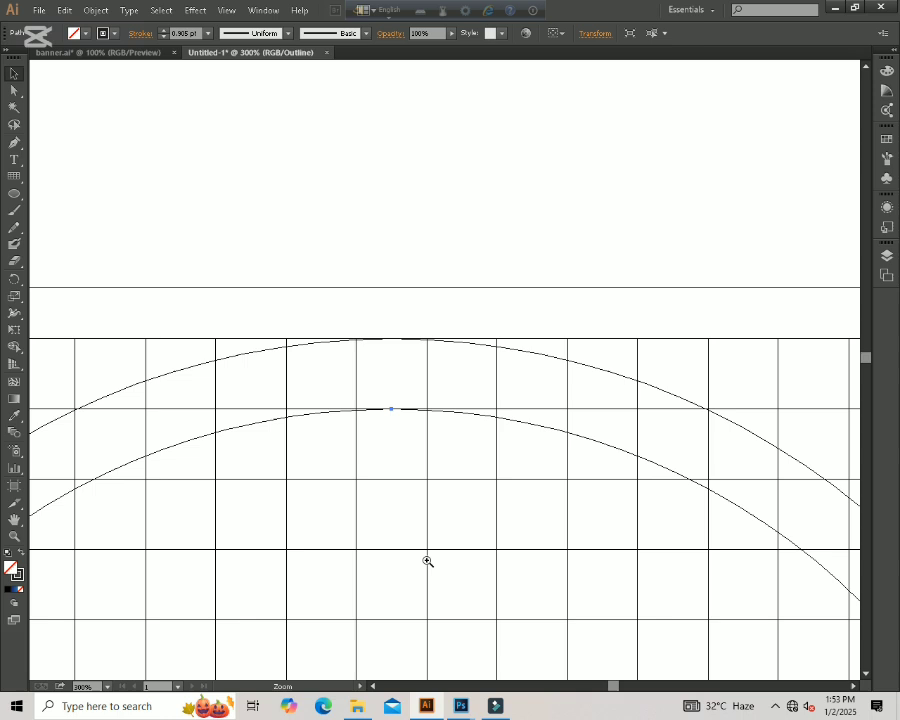
left_click(397, 390)
key("v")
left_click(440, 398)
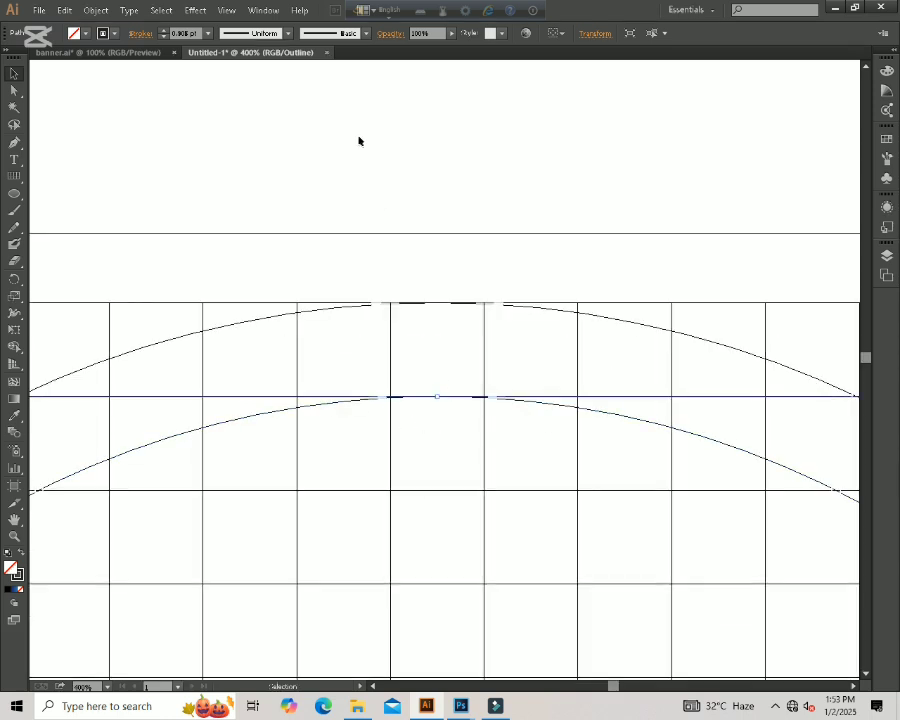
Return to Preview display and bring the whole grid with both circles back into view
left_click(226, 10)
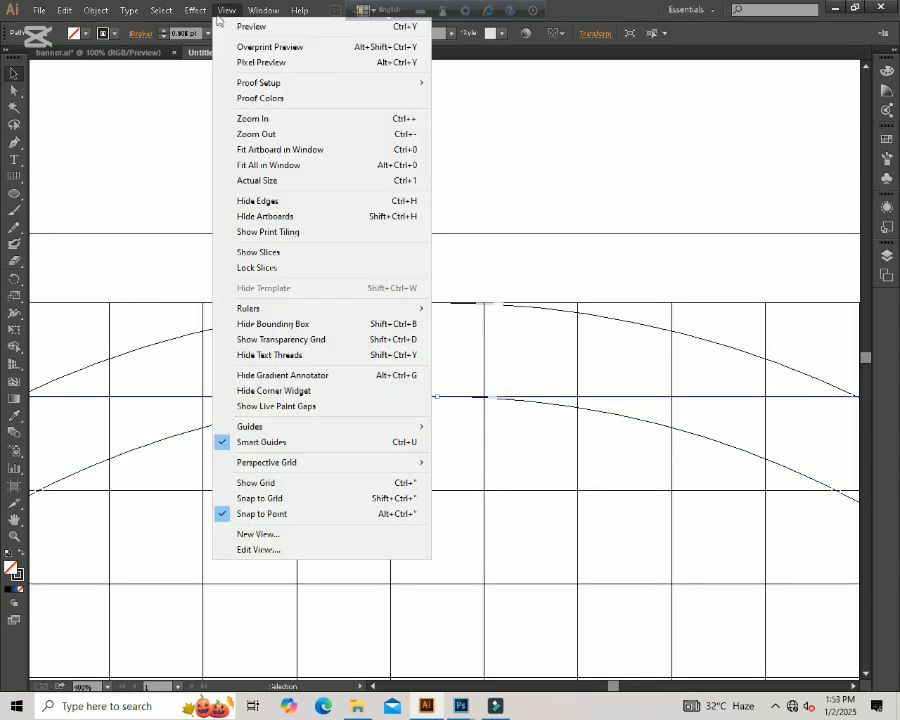
left_click(320, 27)
left_click(478, 452, "ctrl+alt")
left_click(478, 452, "ctrl+alt")
left_click(463, 431, "ctrl+alt")
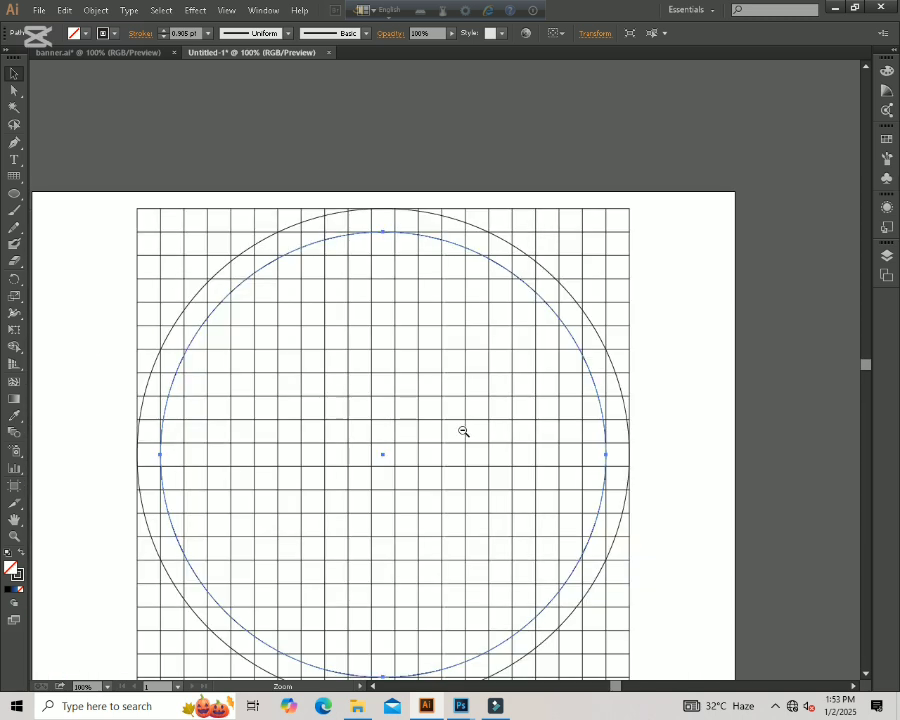
left_click(463, 431, "ctrl+alt")
left_click(414, 380, "ctrl")
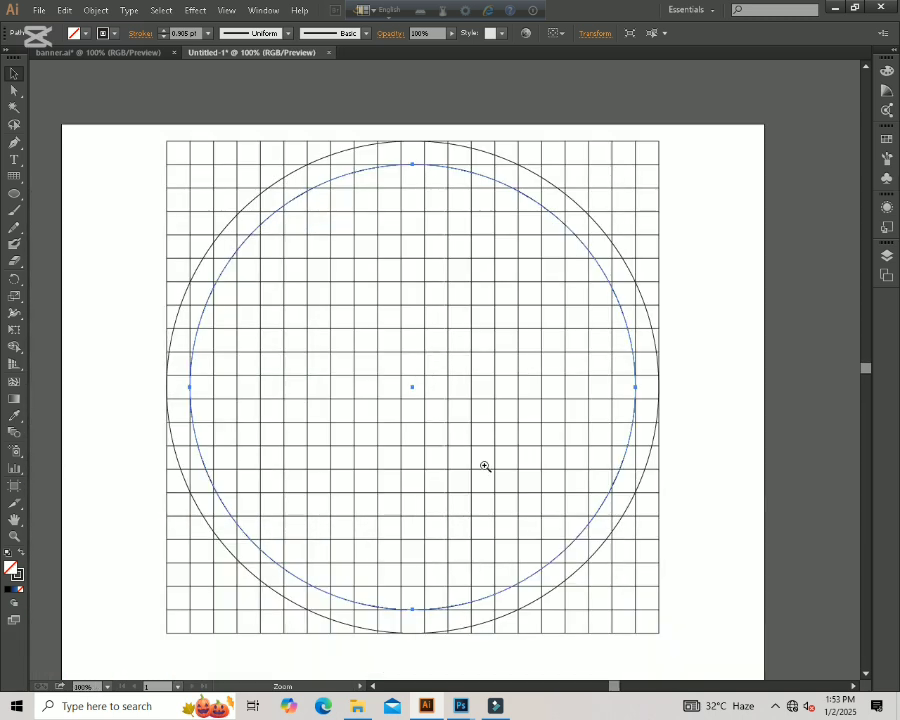
left_click(13, 348)
left_click(82, 33)
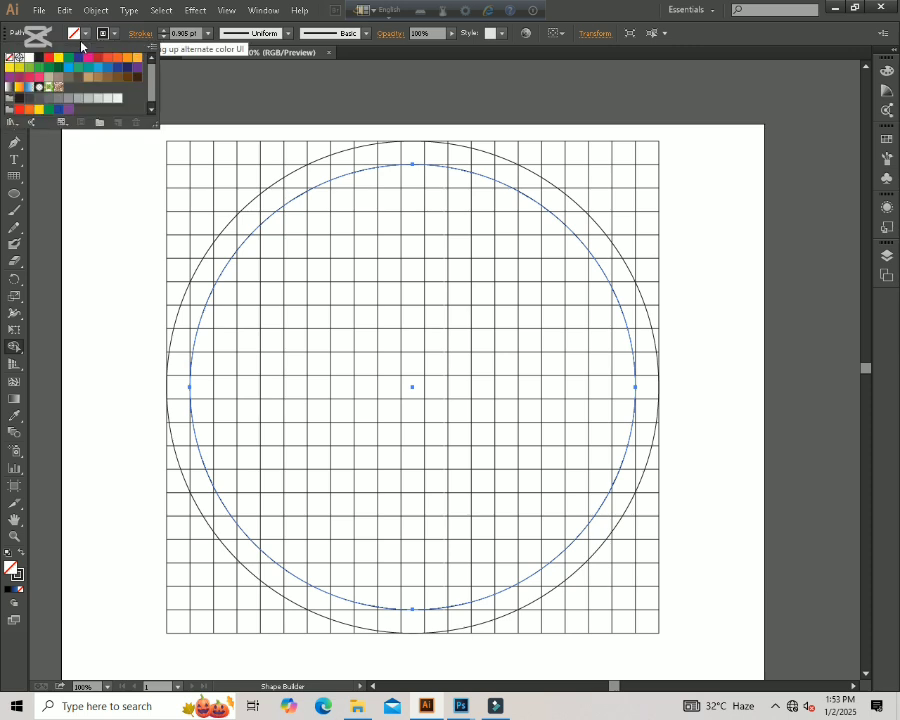
left_click(77, 62)
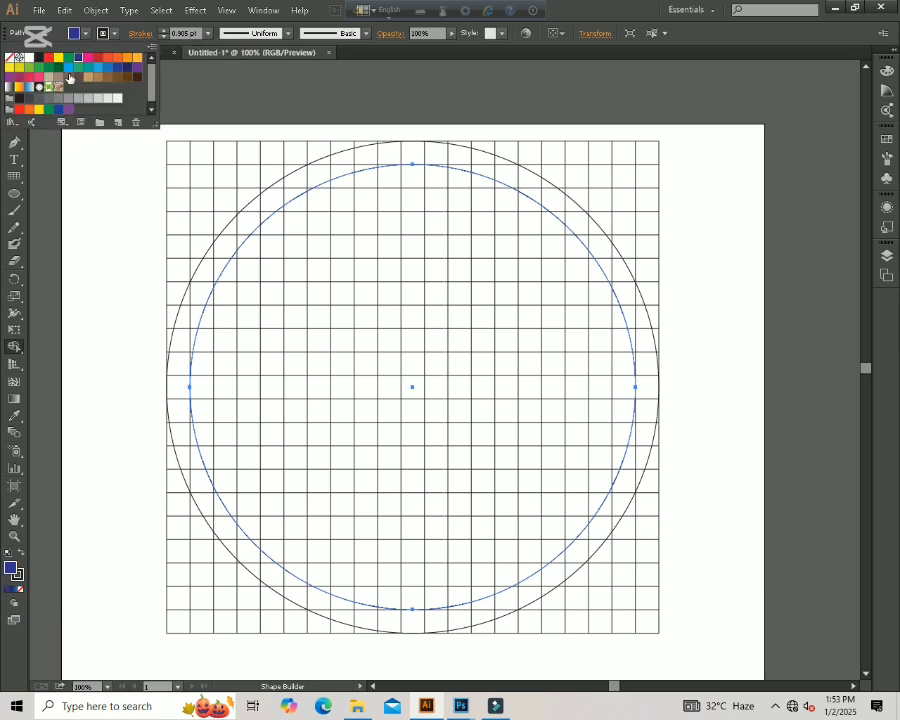
left_click(276, 191)
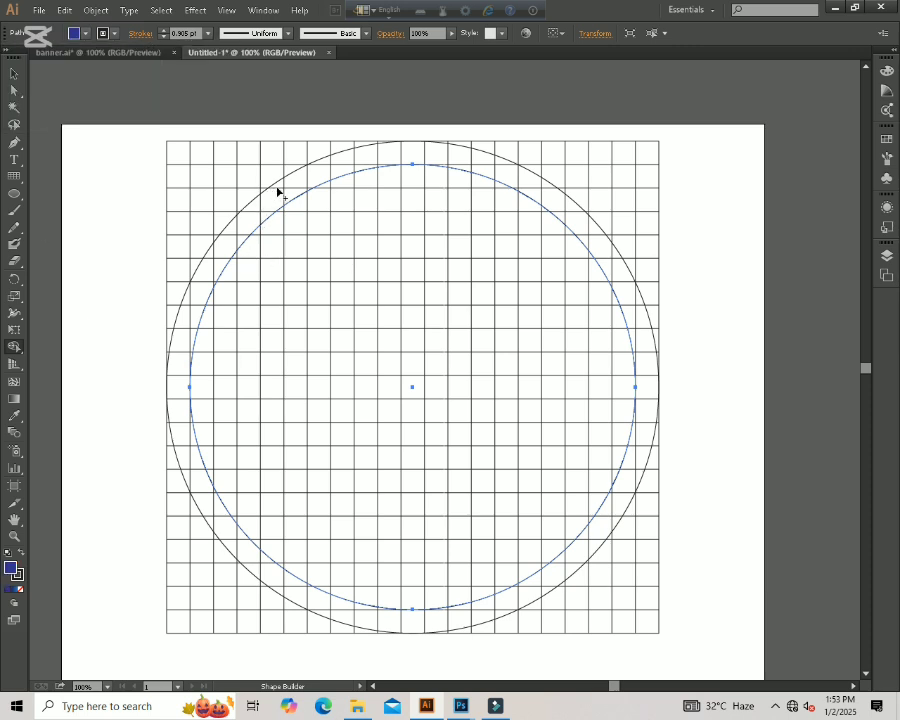
left_click_drag(267, 214, 280, 204)
Select the grid and both circles together
left_click(14, 74)
mouse_move(745, 152)
left_mouse_down()
mouse_move(641, 287)
mouse_move(207, 625)
mouse_move(191, 625)
left_mouse_up()
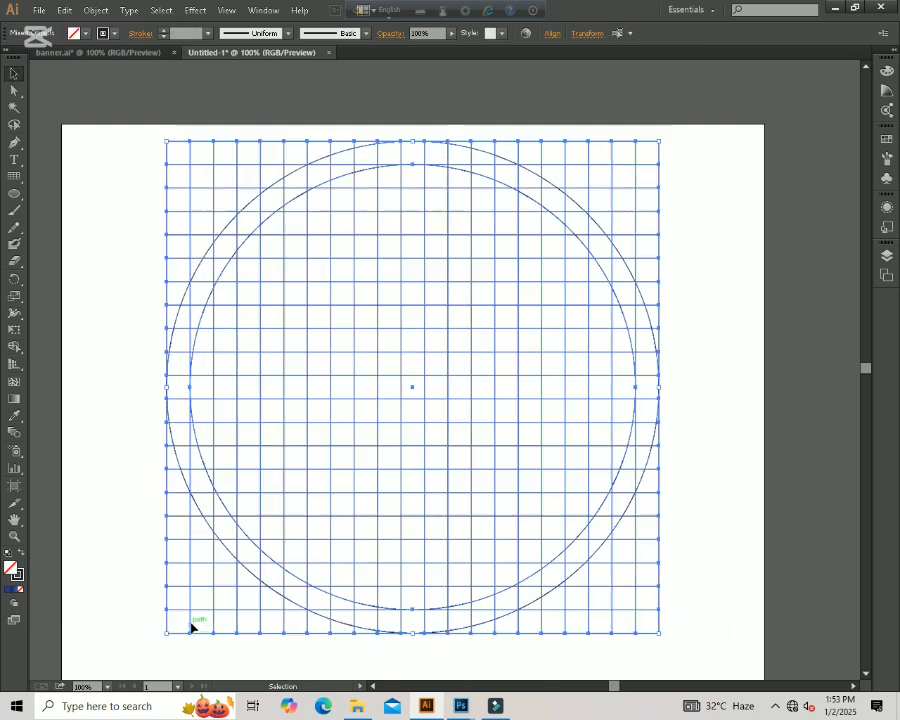
left_click(84, 35)
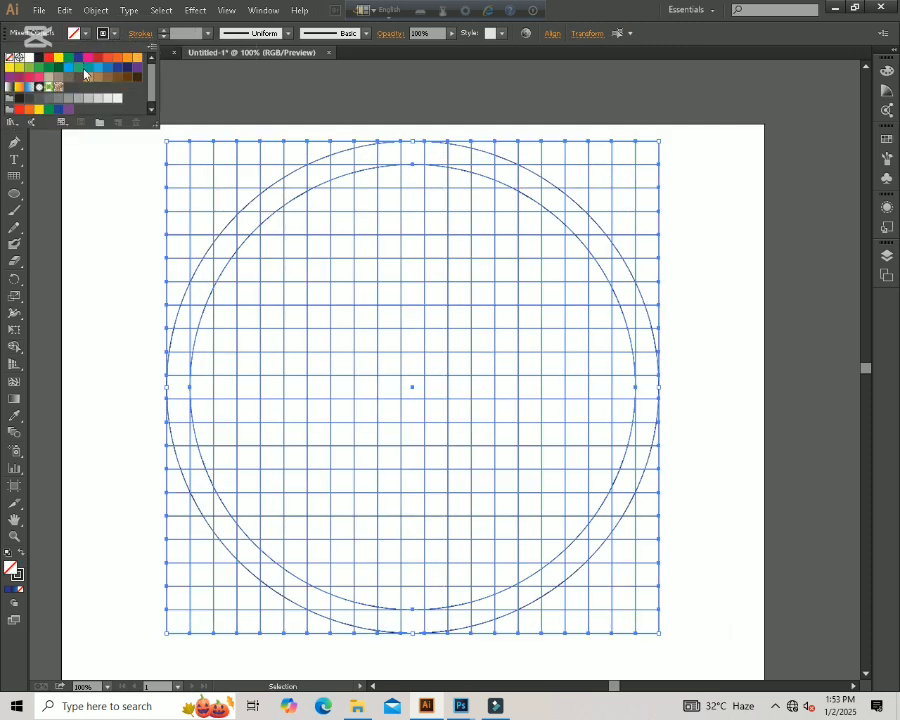
left_click(79, 60)
key("Escape")
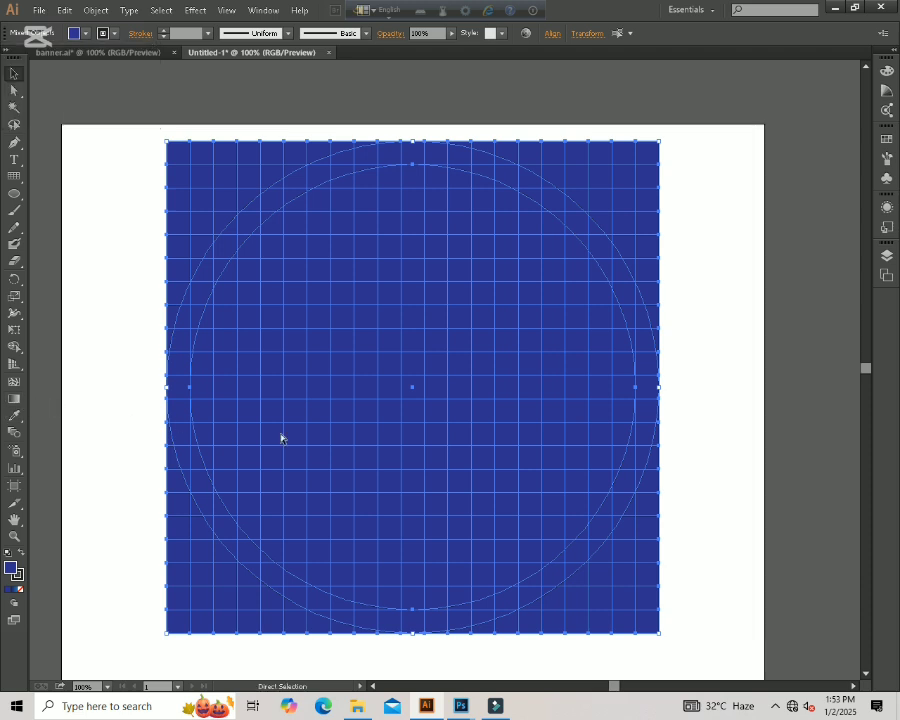
key("slash")
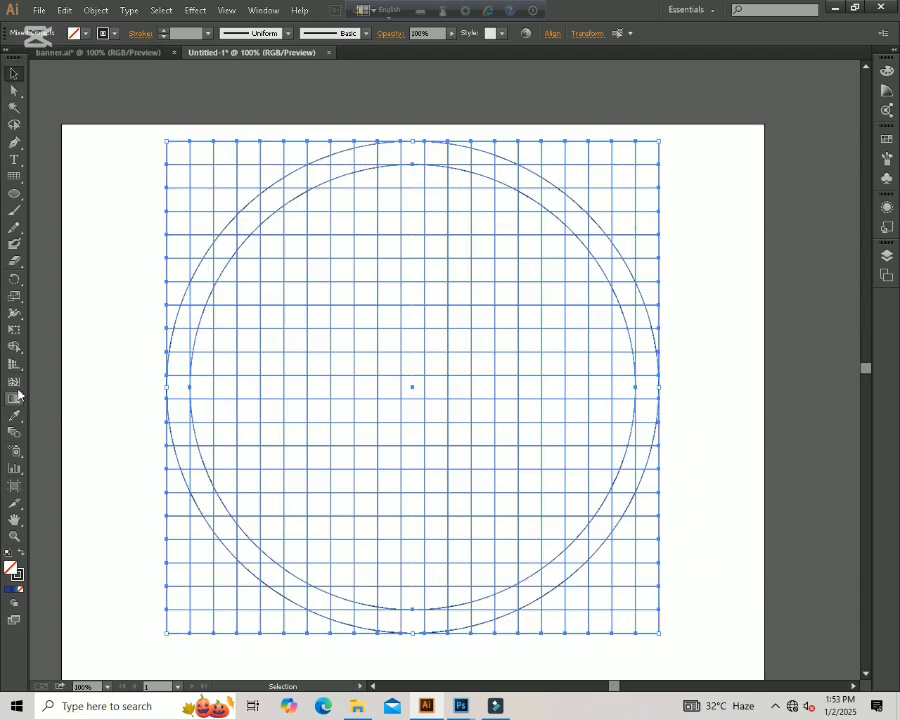
Using Shape Builder with a dark blue fill, merge the upper-left pieces of the ring between the two circles
left_click_drag(14, 347, 50, 345)
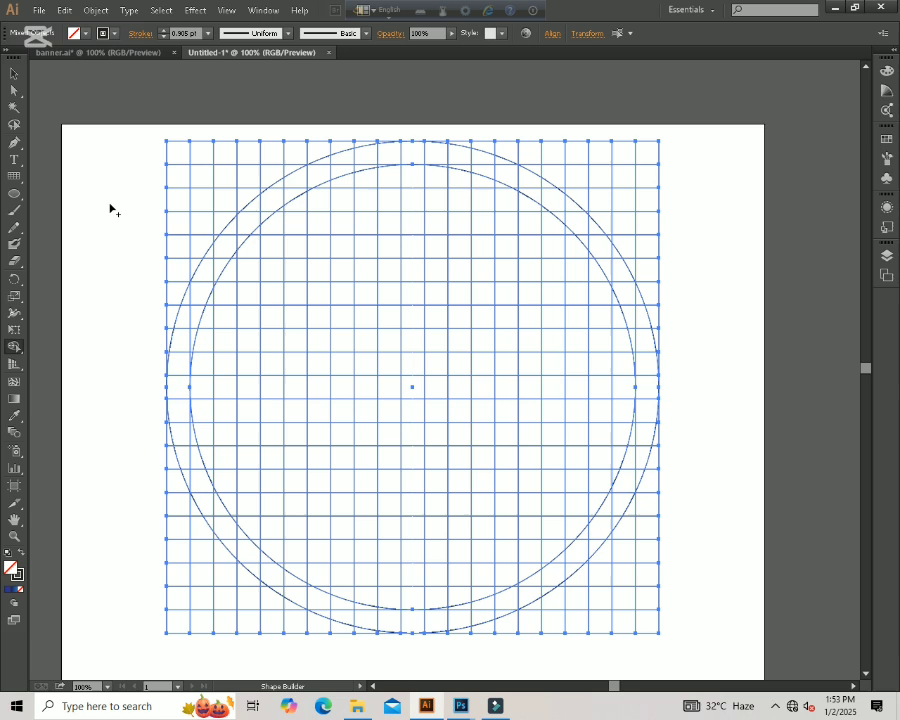
left_click(86, 34)
left_click(78, 57)
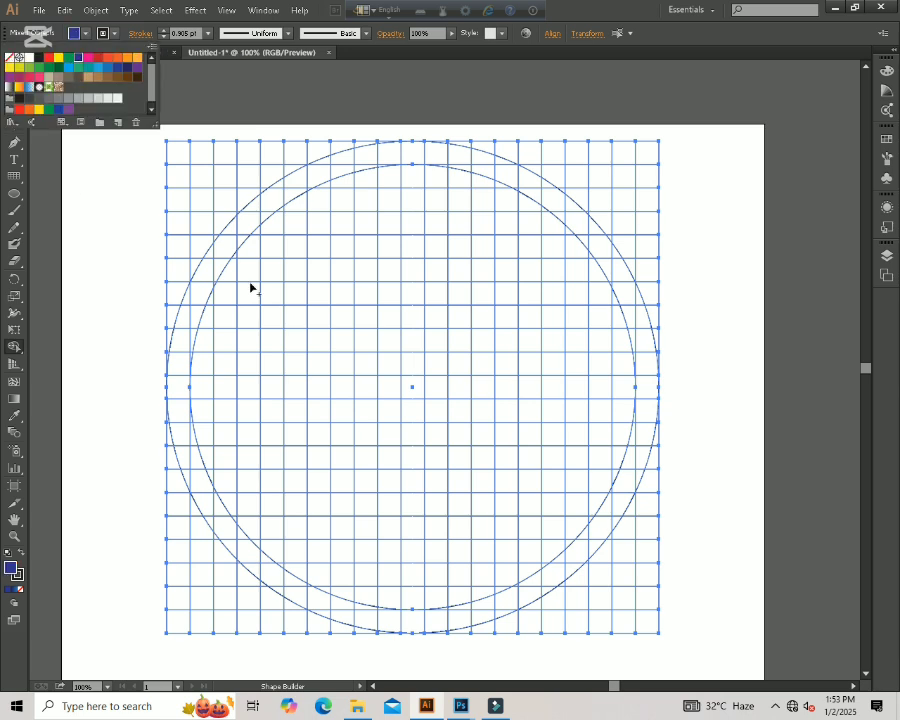
left_click(286, 189)
mouse_move(293, 179)
left_mouse_down()
mouse_move(240, 222)
mouse_move(291, 195)
left_mouse_up()
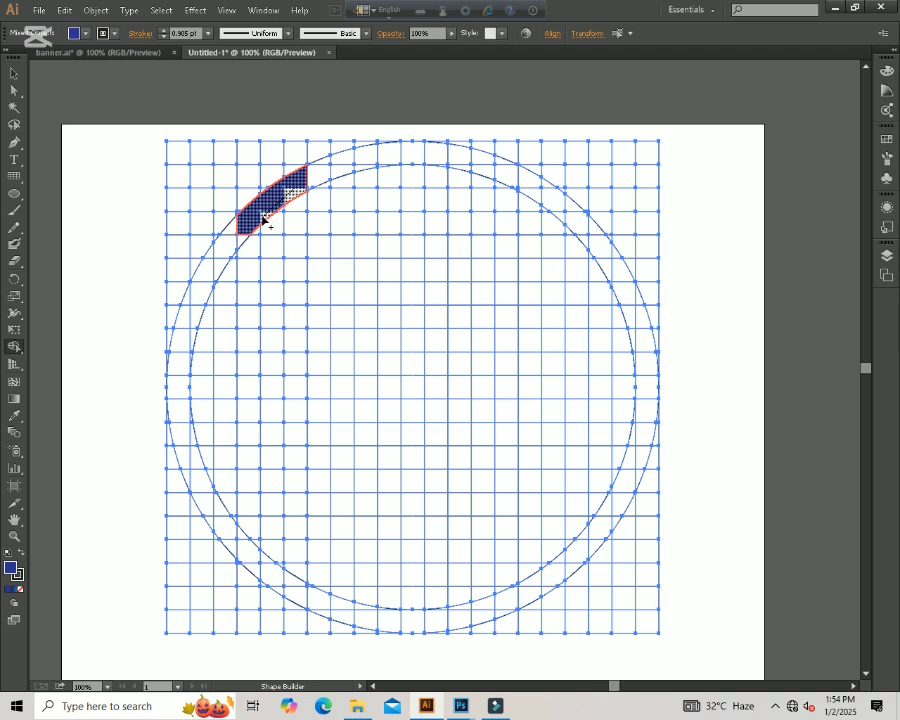
Extend the dark blue arc down the left side of the ring and merge a one-cell-wide vertical bar below its upper end
left_click_drag(241, 241, 192, 313)
left_click_drag(238, 228, 210, 261)
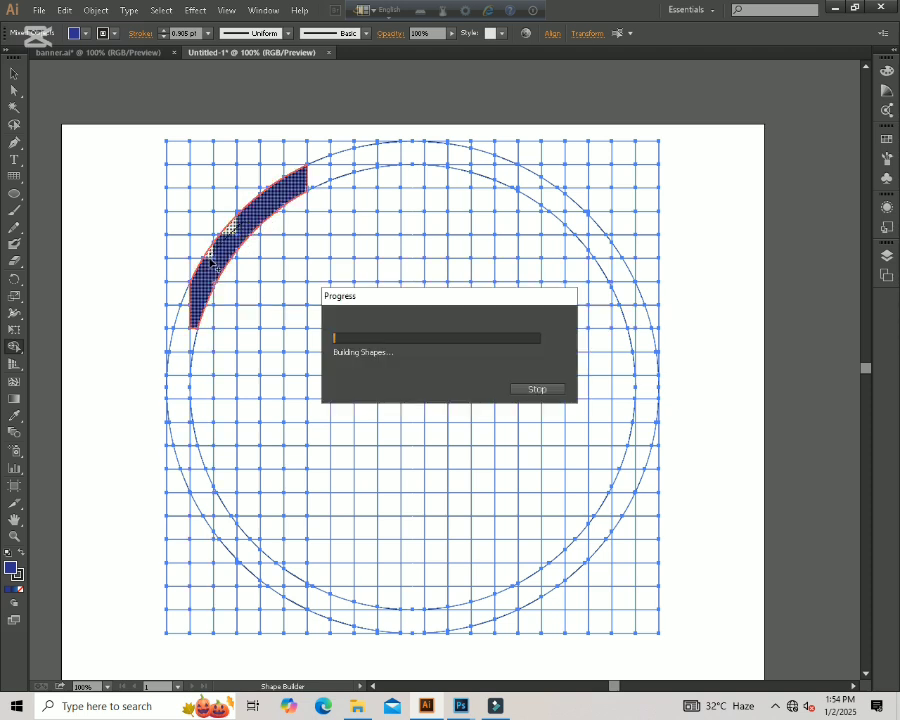
left_click_drag(299, 201, 290, 324)
mouse_move(196, 298)
left_mouse_down()
mouse_move(178, 347)
mouse_move(198, 311)
left_mouse_up()
Merge the leftover slivers and the next ring pieces into the dark blue arc, continuing it past the leftmost point of the circles
left_click(265, 319, "ctrl")
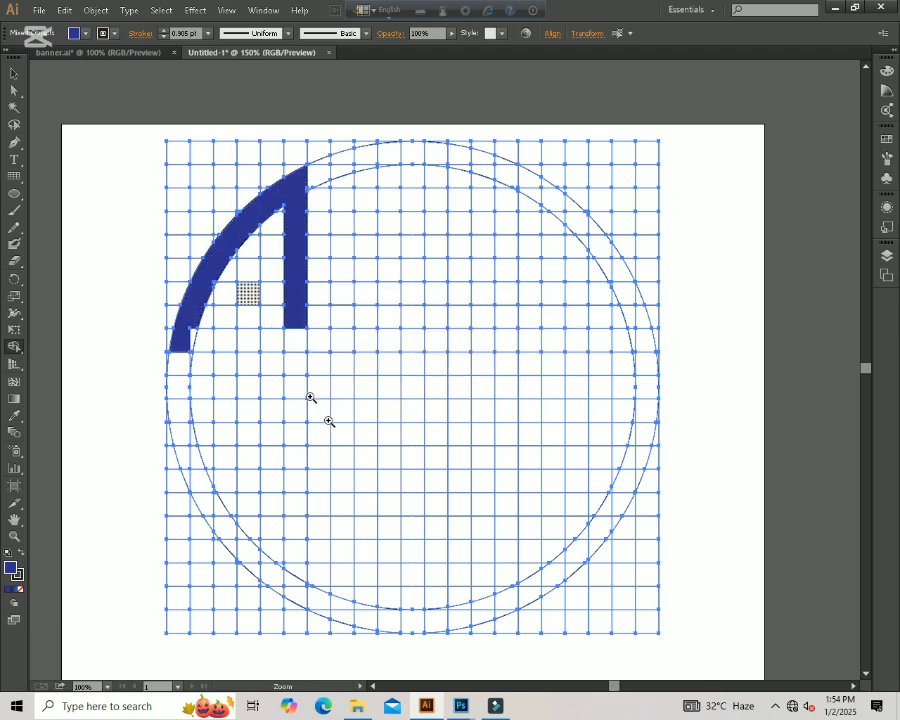
left_click(367, 381, "ctrl")
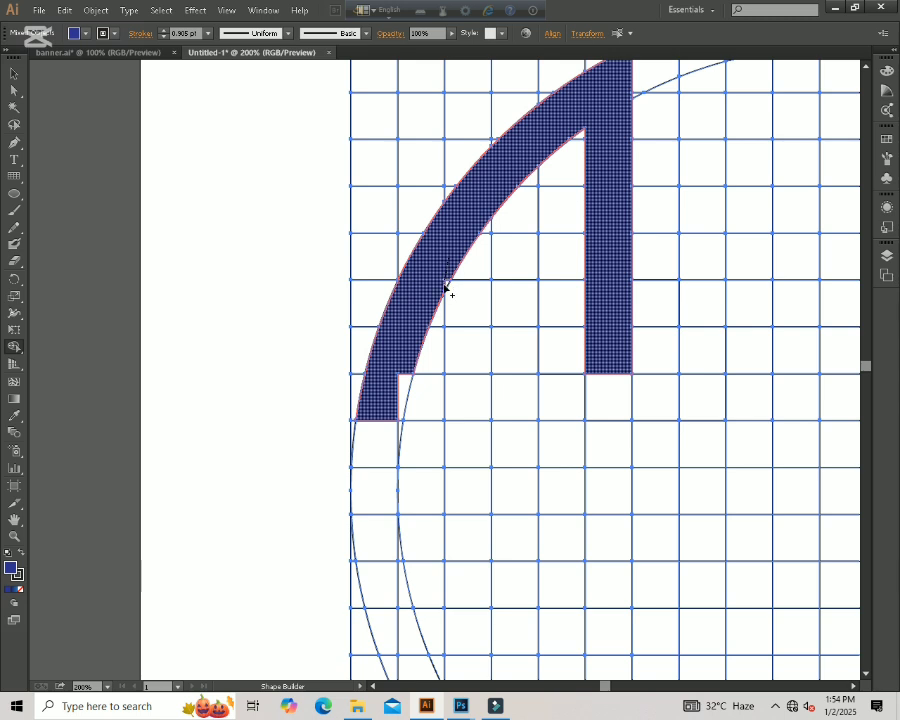
left_click(446, 287)
left_click(394, 410)
left_click(395, 434)
mouse_move(375, 540)
left_mouse_down()
mouse_move(375, 625)
mouse_move(380, 589)
left_mouse_up()
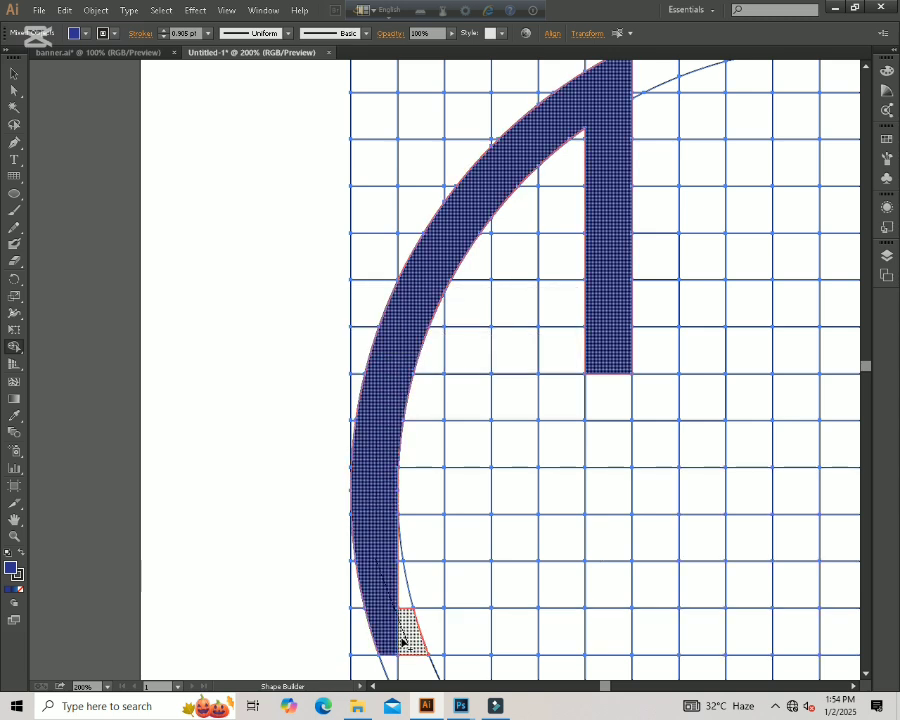
mouse_move(405, 632)
left_mouse_down()
mouse_move(401, 560)
mouse_move(399, 603)
left_mouse_up()
Extend the dark blue arc down the lower-left part of the ring and merge the leftover slivers along both its edges
left_click(472, 508, "ctrl+alt")
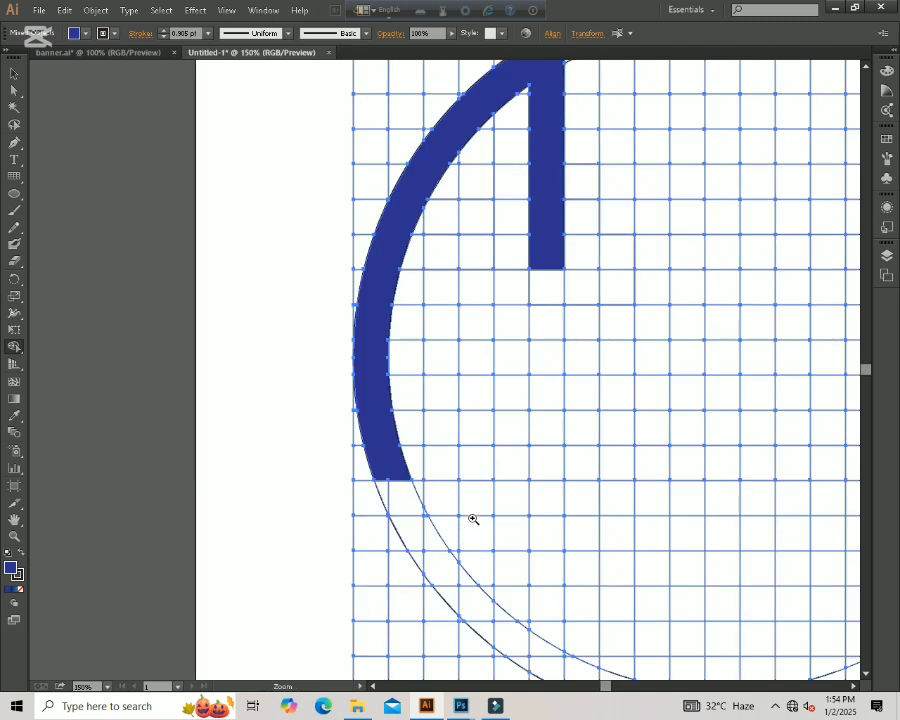
left_click(466, 500, "ctrl")
mouse_move(356, 352)
left_mouse_down()
mouse_move(364, 401)
mouse_move(407, 481)
mouse_move(440, 516)
mouse_move(333, 354)
left_mouse_up()
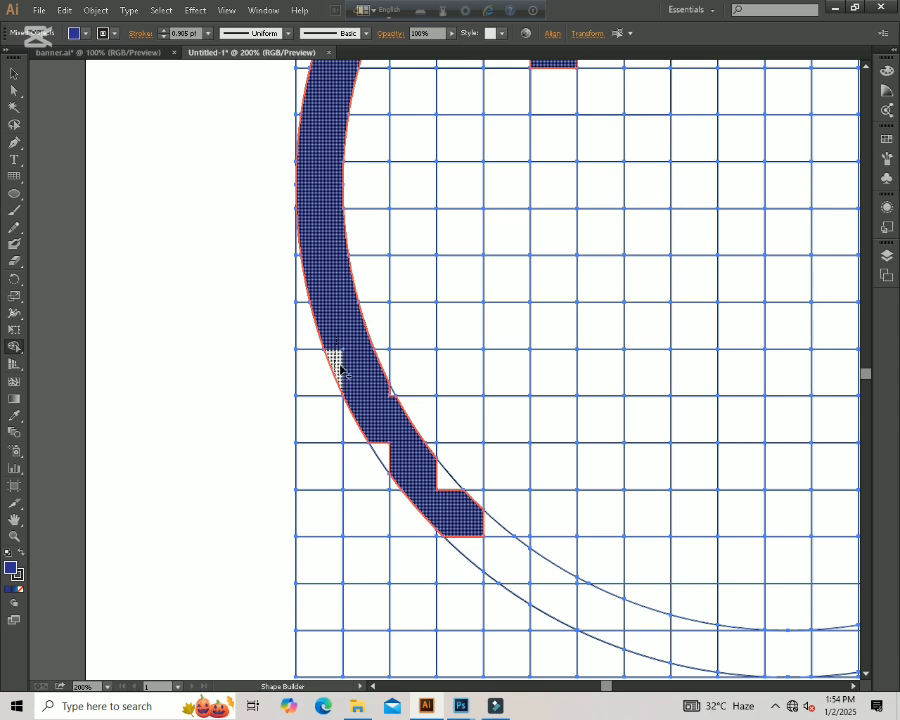
left_click(349, 392)
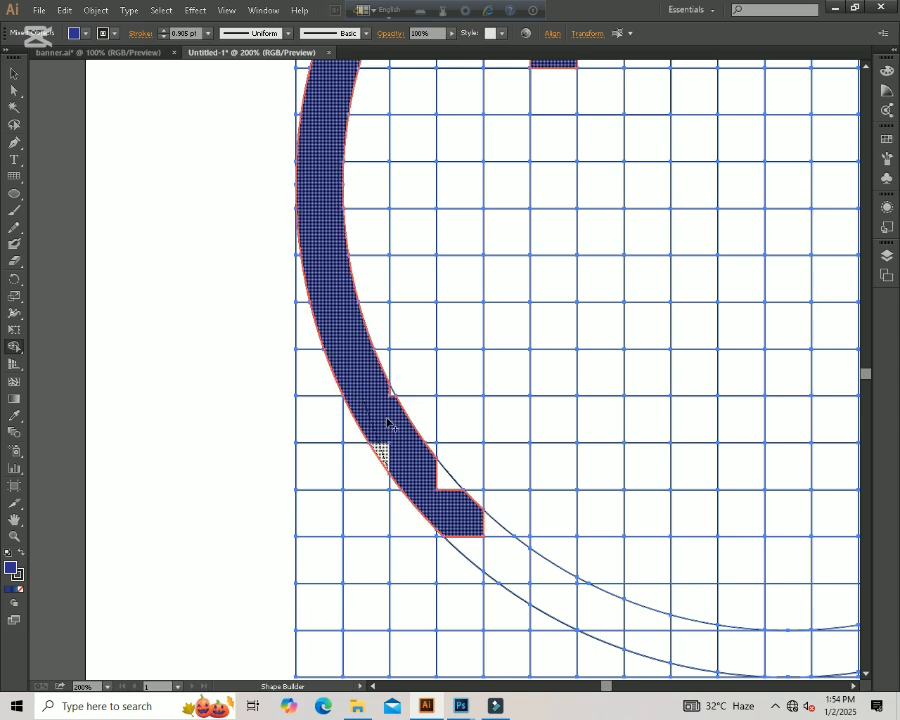
left_click(389, 424)
left_click(392, 400)
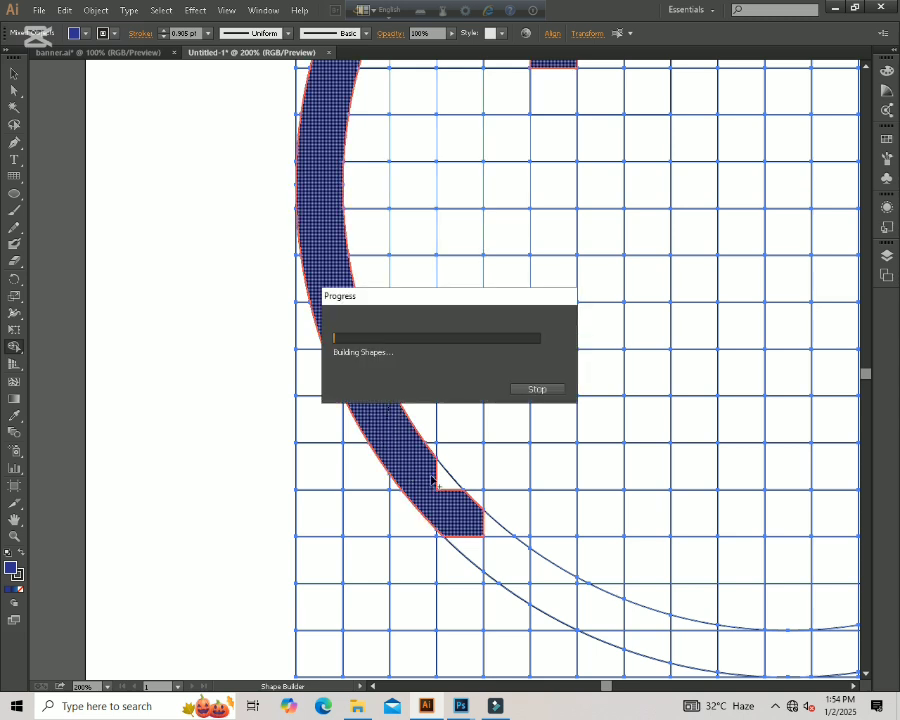
Continue the dark blue arc along the lower-left ring until it ends at the grid line six cells from the left edge
left_click_drag(436, 503, 503, 561)
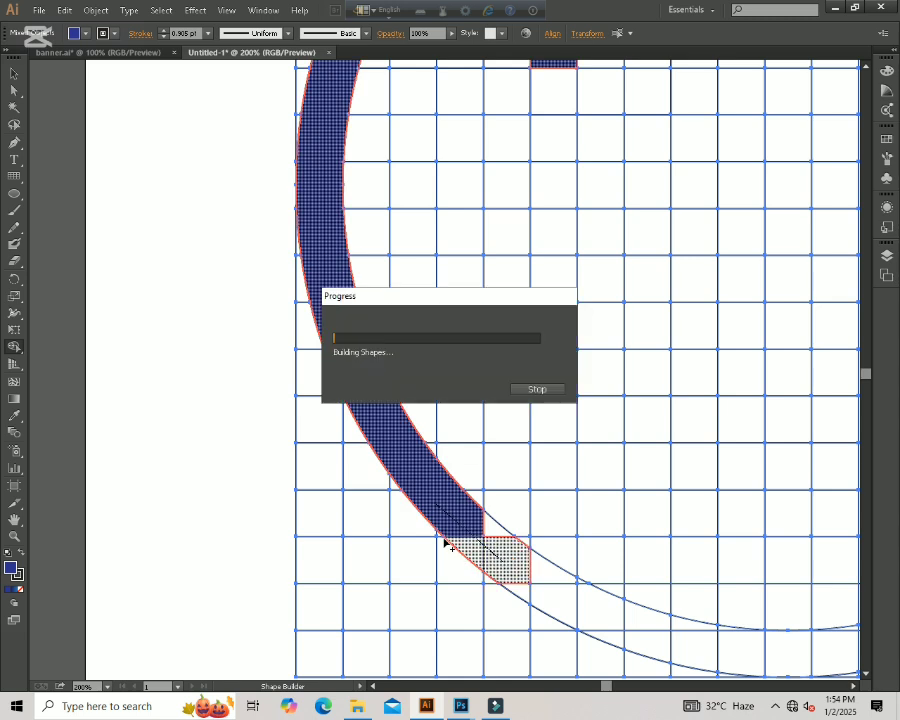
left_click(505, 560)
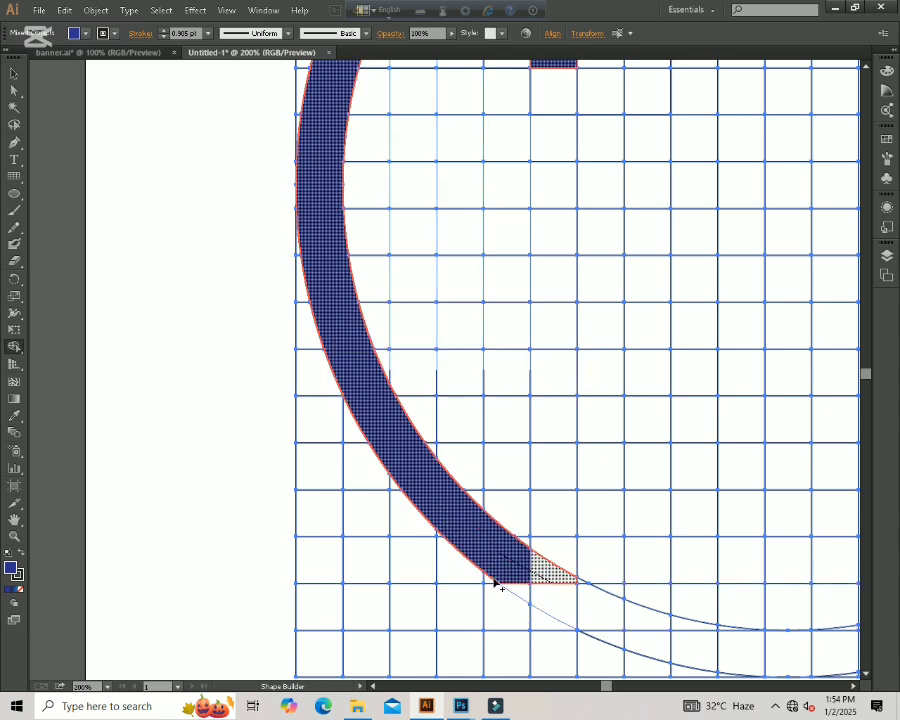
left_click(542, 570)
left_click(565, 614)
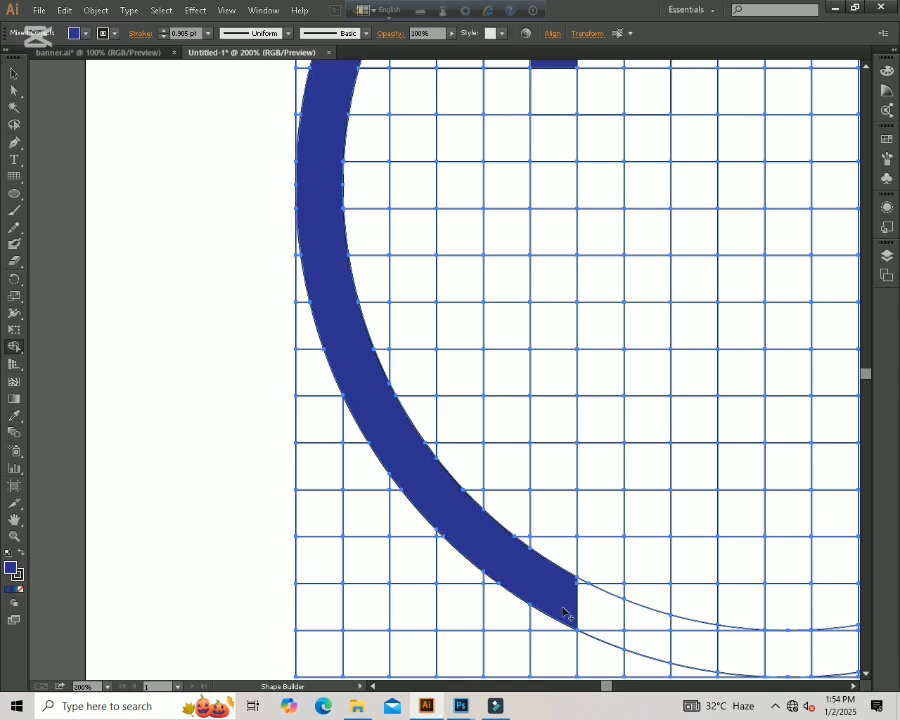
Merge a one-cell-wide vertical bar rising from the arc's lower end to three cells below the upper bar, with a one-cell hook to its left
mouse_move(556, 565)
left_mouse_down()
mouse_move(549, 431)
mouse_move(553, 246)
left_mouse_up()
key("ctrl+minus")
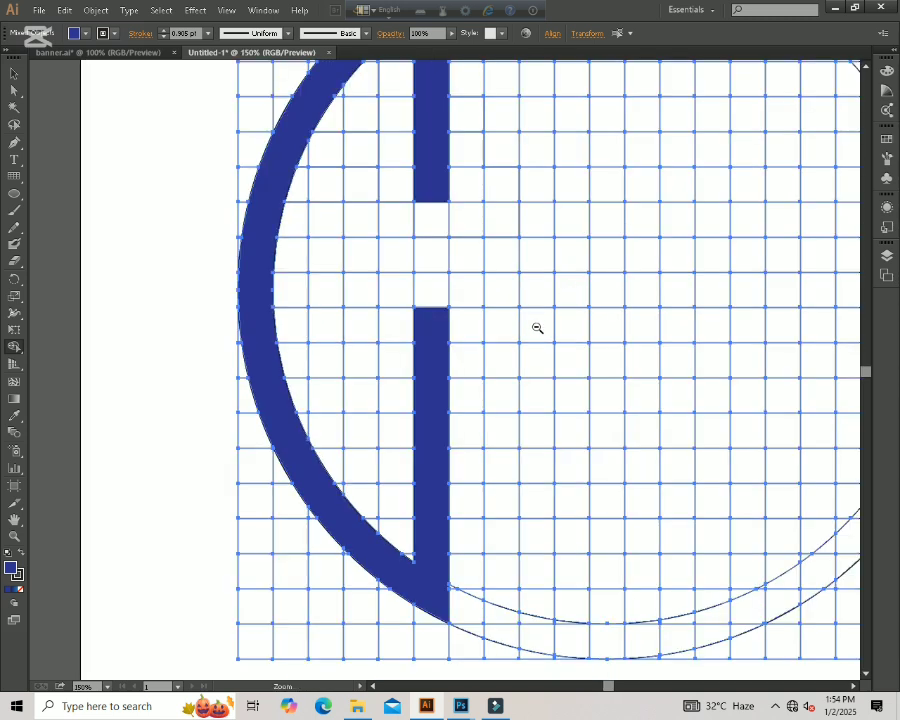
left_click(396, 321)
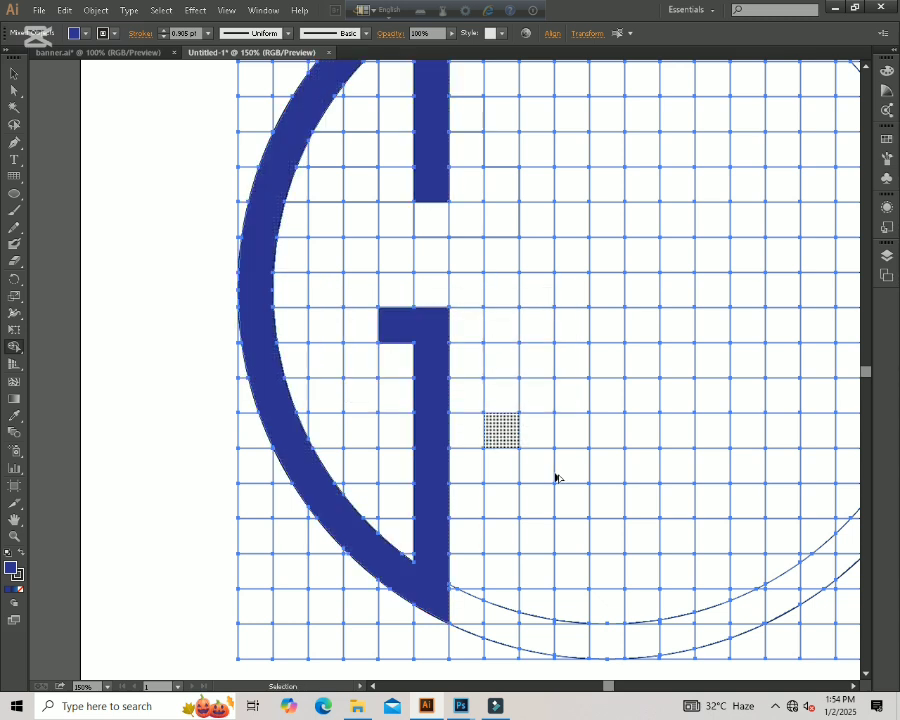
key("ctrl+minus")
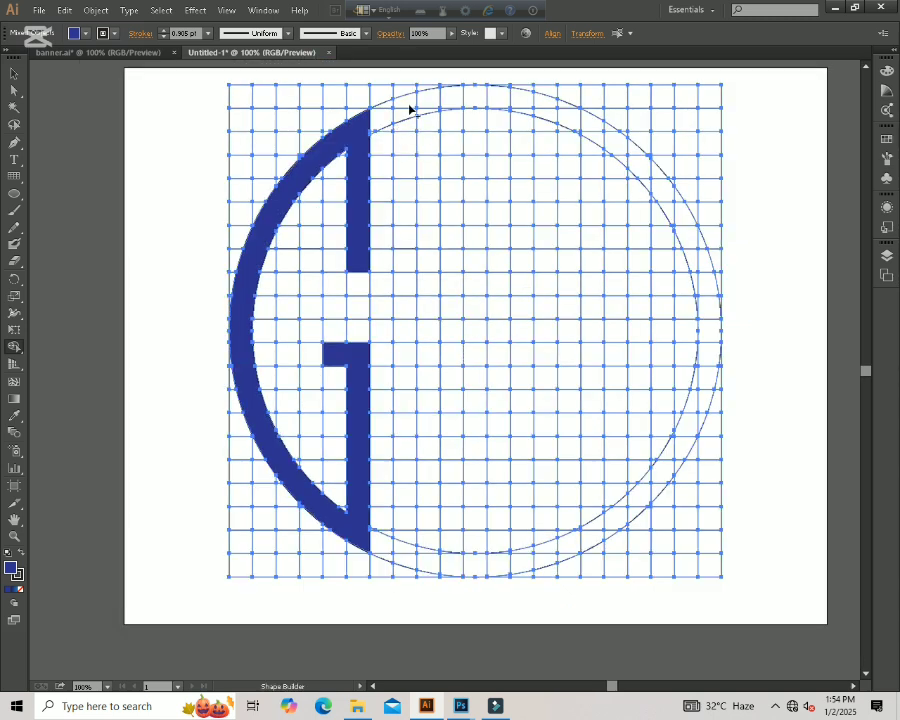
Merge a one-cell-wide meander two cells right of the upper bar: an arch under the outer circle, a U-turn, and the start of the upper-right ring
left_click_drag(427, 98, 431, 266)
mouse_move(431, 97)
left_mouse_down()
mouse_move(503, 100)
mouse_move(494, 261)
mouse_move(570, 259)
mouse_move(568, 106)
mouse_move(630, 166)
left_mouse_up()
key("z")
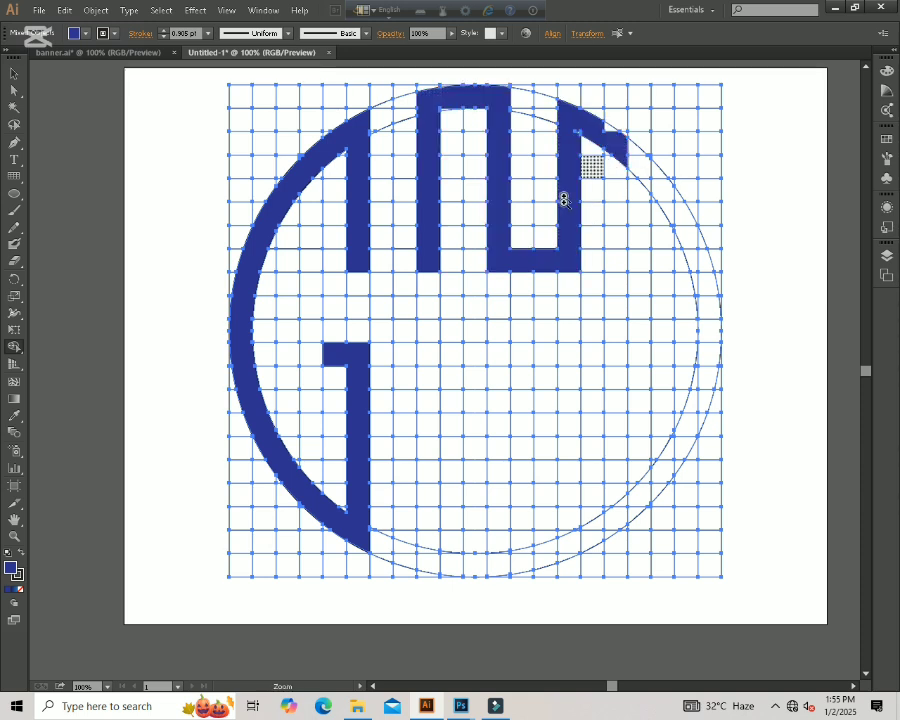
left_click(565, 197)
left_click(461, 309)
key("shift+m")
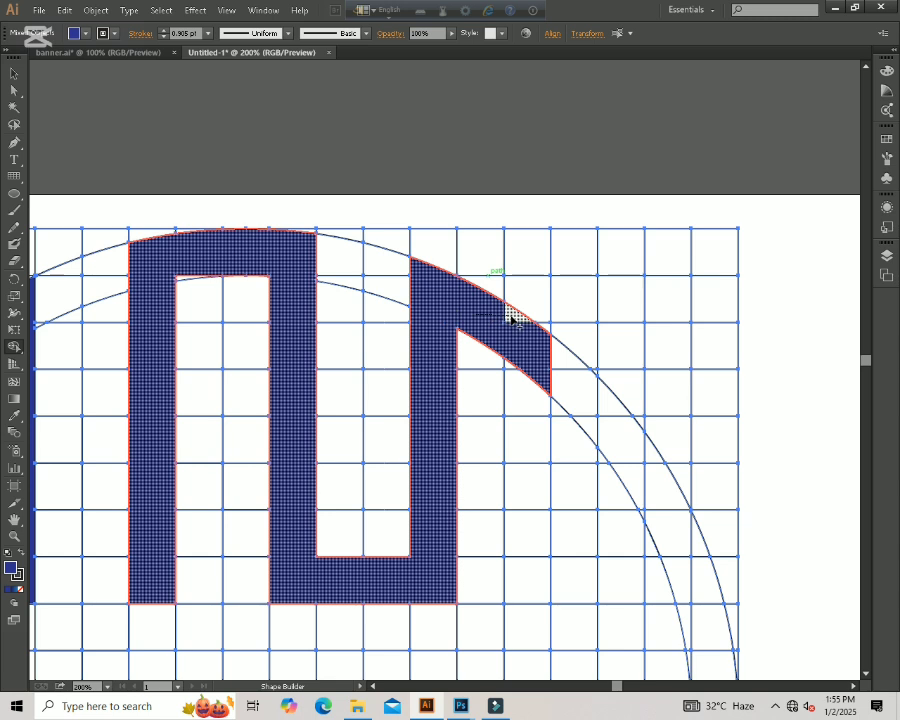
Extend the meander's dark blue arc down the upper-right ring past the circles' rightmost point, merging the slivers along its edges
left_click_drag(577, 386, 641, 482)
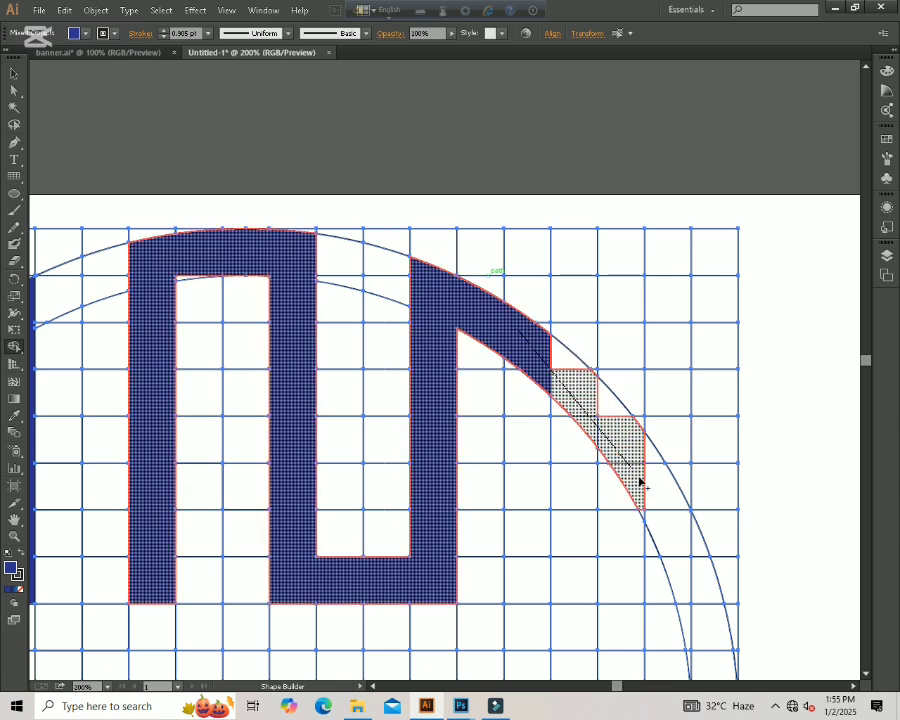
left_click_drag(556, 366, 604, 398)
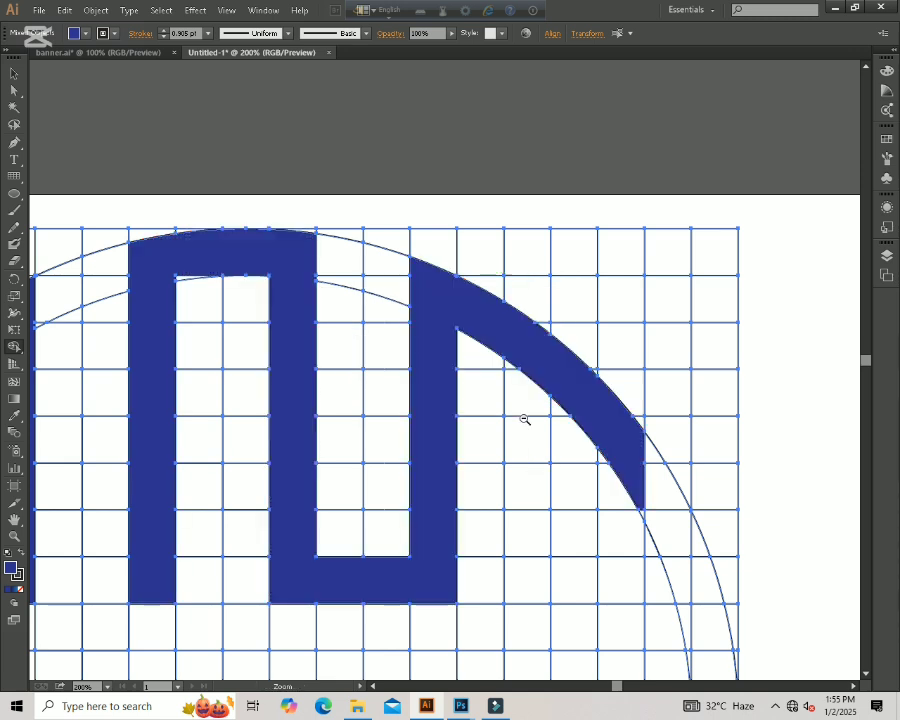
left_click(525, 420, "ctrl+alt")
left_click_drag(520, 400, 578, 522)
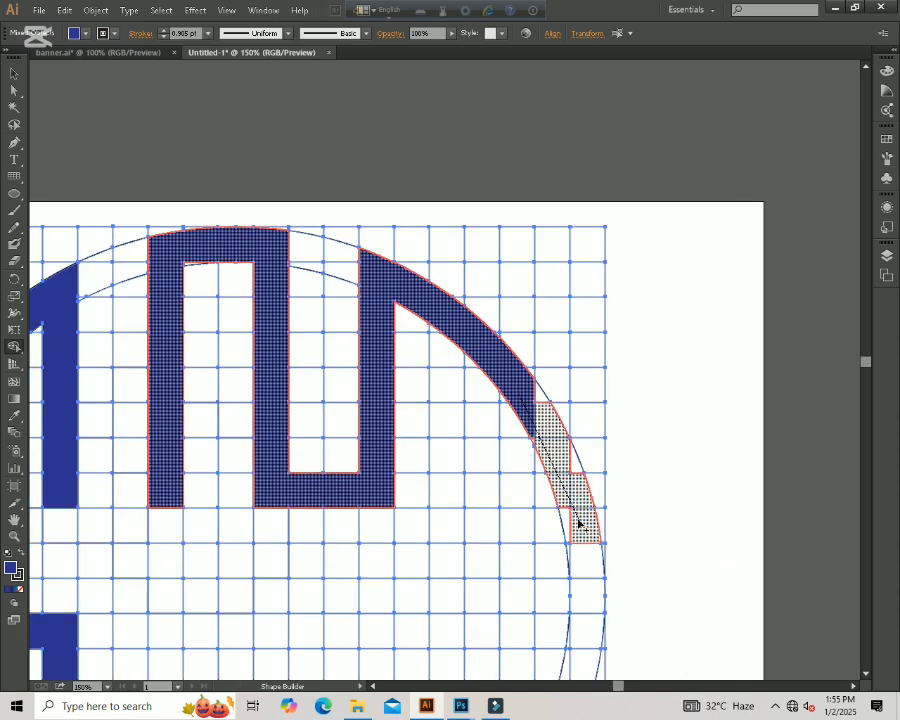
mouse_move(528, 387)
left_mouse_down()
mouse_move(575, 471)
mouse_move(564, 491)
mouse_move(562, 481)
mouse_move(562, 516)
left_mouse_up()
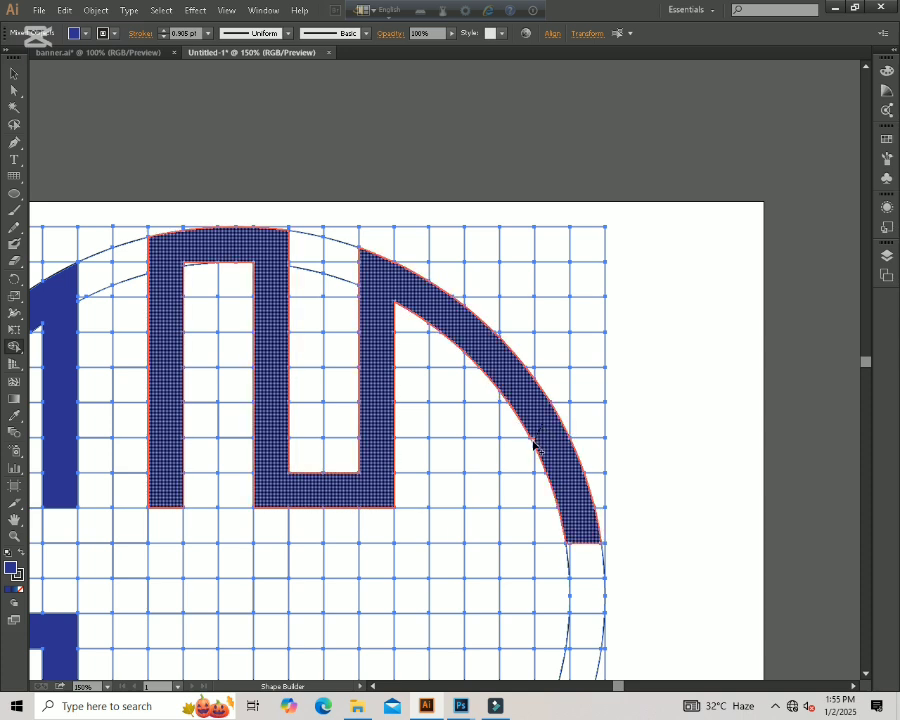
left_click_drag(580, 537, 587, 653)
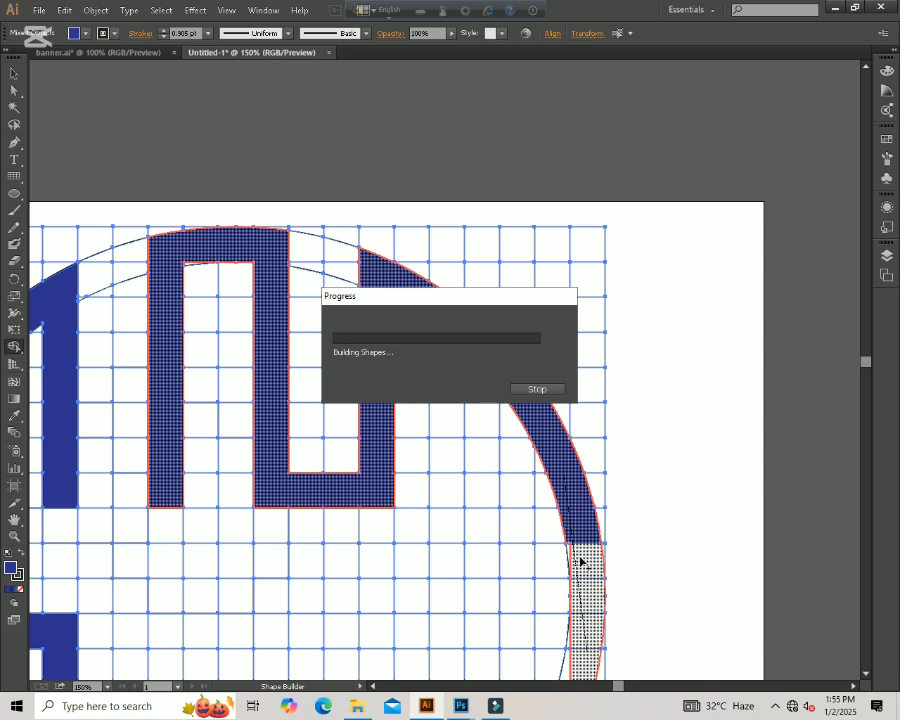
Merge the thin sliver under the arch's top and the one on the arc's inner edge near the circles' rightmost point
left_click(224, 267, "ctrl")
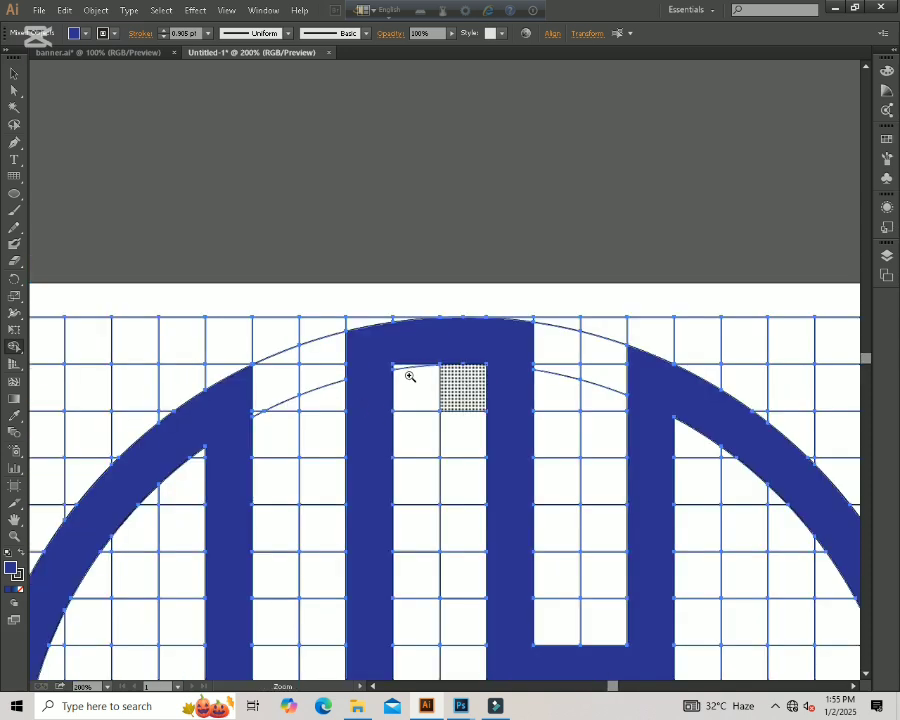
left_click_drag(412, 356, 398, 371)
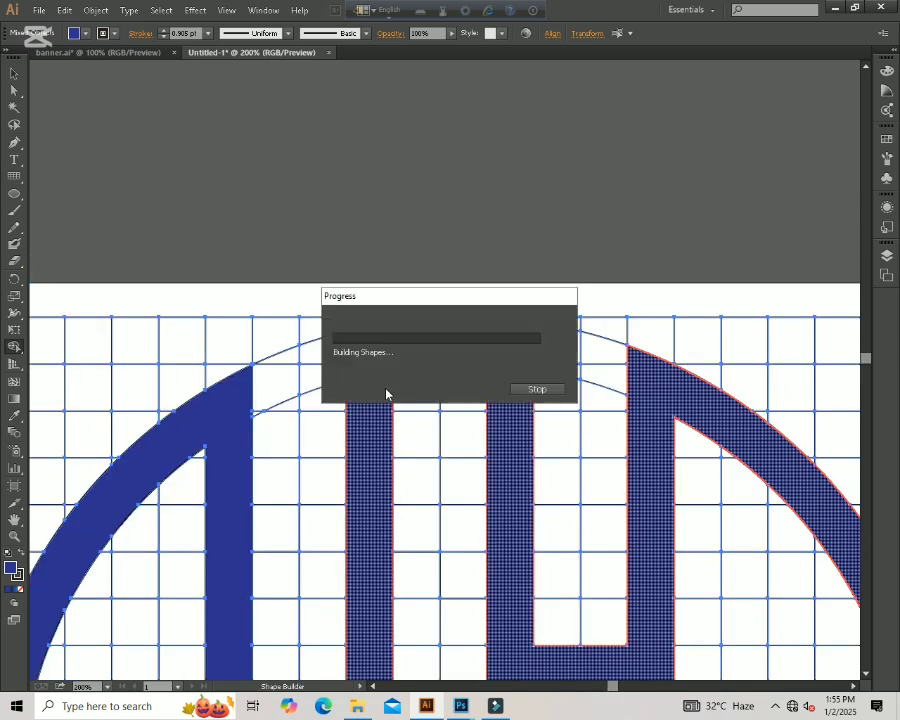
left_click(590, 513, "ctrl+alt")
left_click(603, 561, "ctrl+alt")
left_click(494, 383, "ctrl")
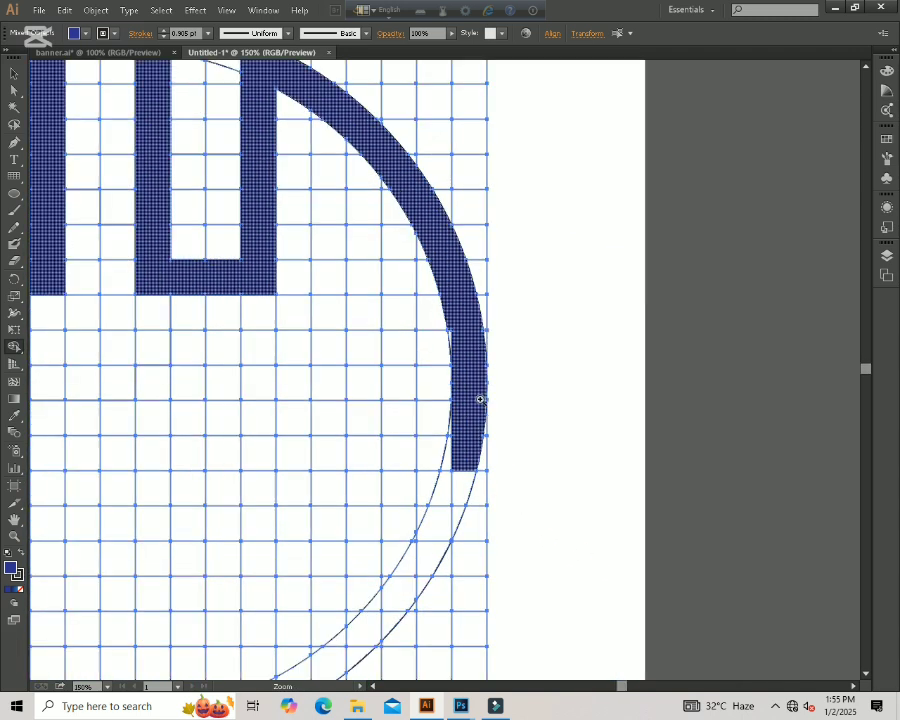
left_click(468, 395, "ctrl")
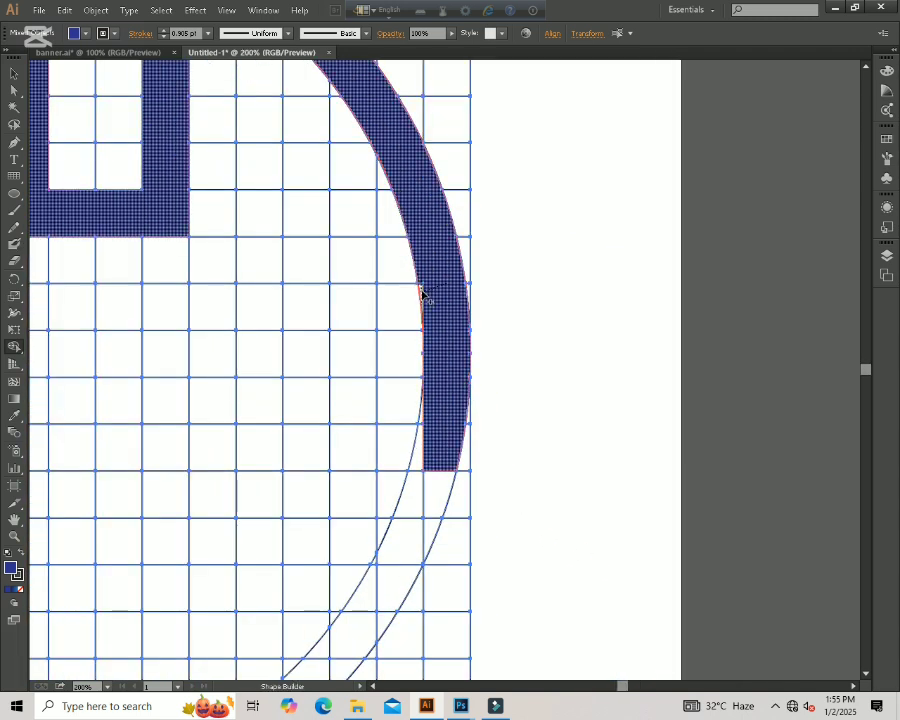
mouse_move(430, 320)
left_mouse_down()
mouse_move(430, 394)
mouse_move(461, 453)
left_mouse_up()
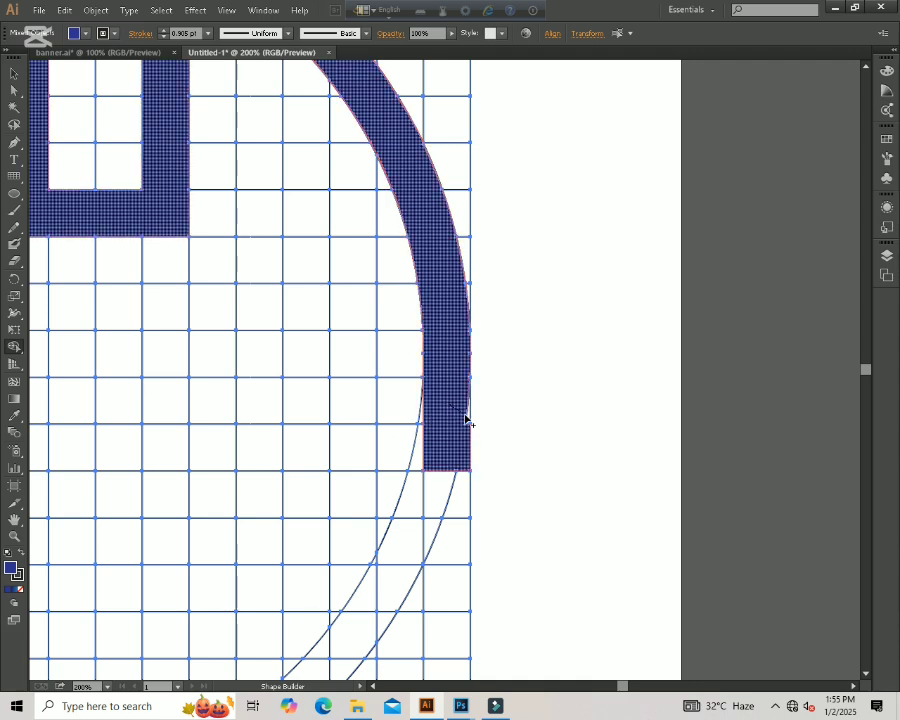
left_click(462, 422)
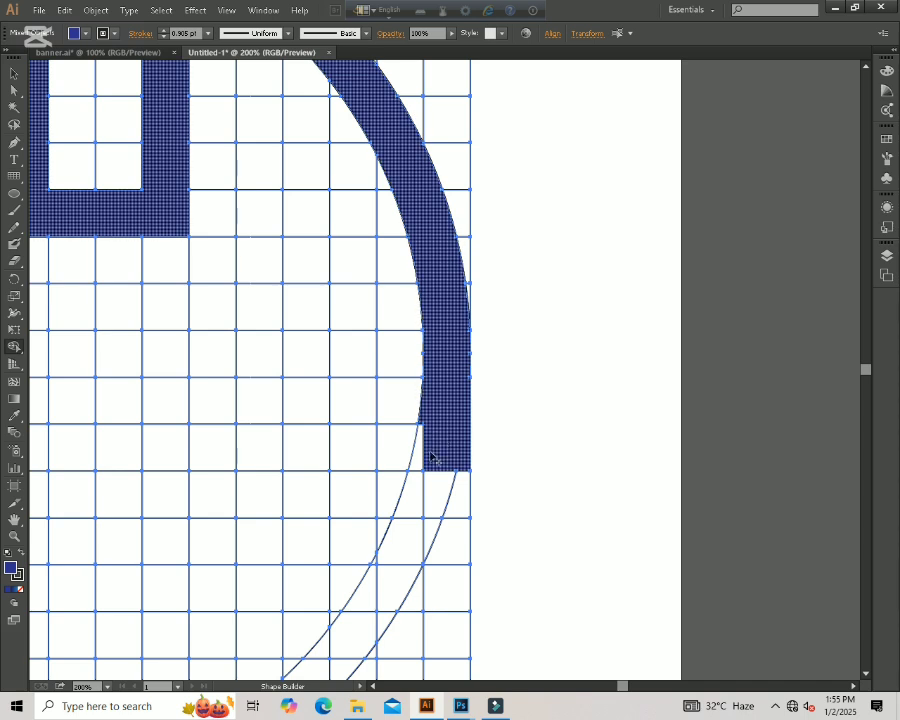
left_click(448, 440)
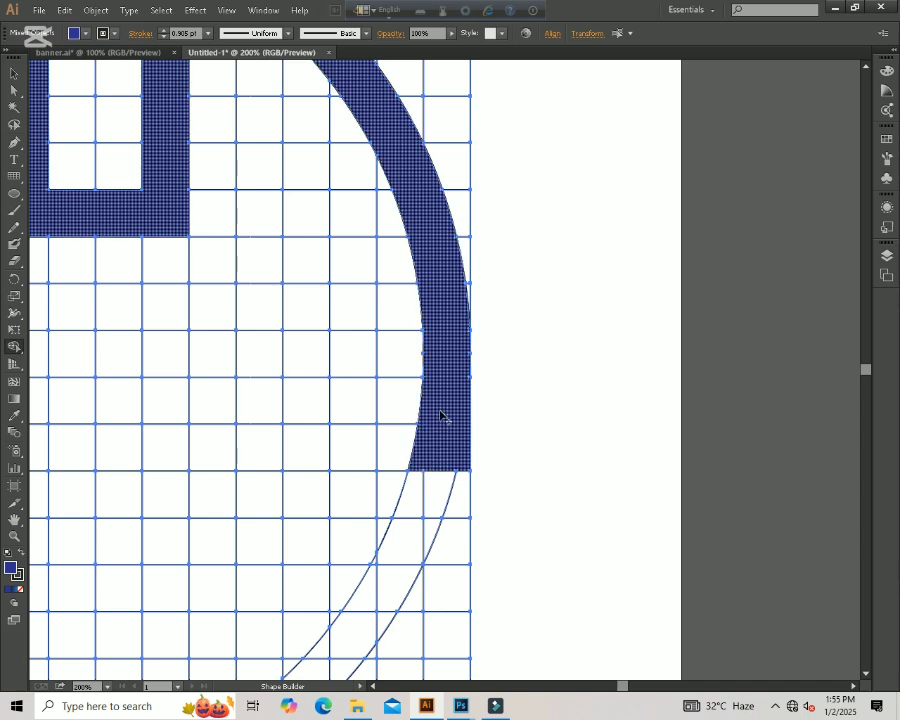
left_click_drag(436, 519, 437, 461)
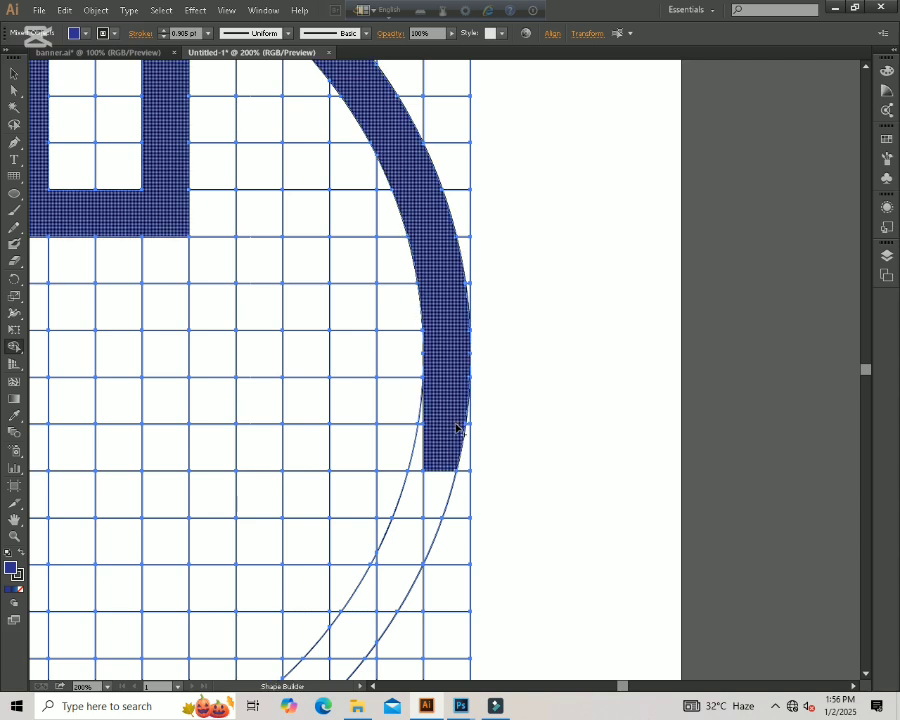
Merge the inner-edge slivers below the rightmost point and extend the dark blue arc about two cells farther down the ring
left_click_drag(449, 408, 420, 463)
left_click_drag(440, 410, 444, 406)
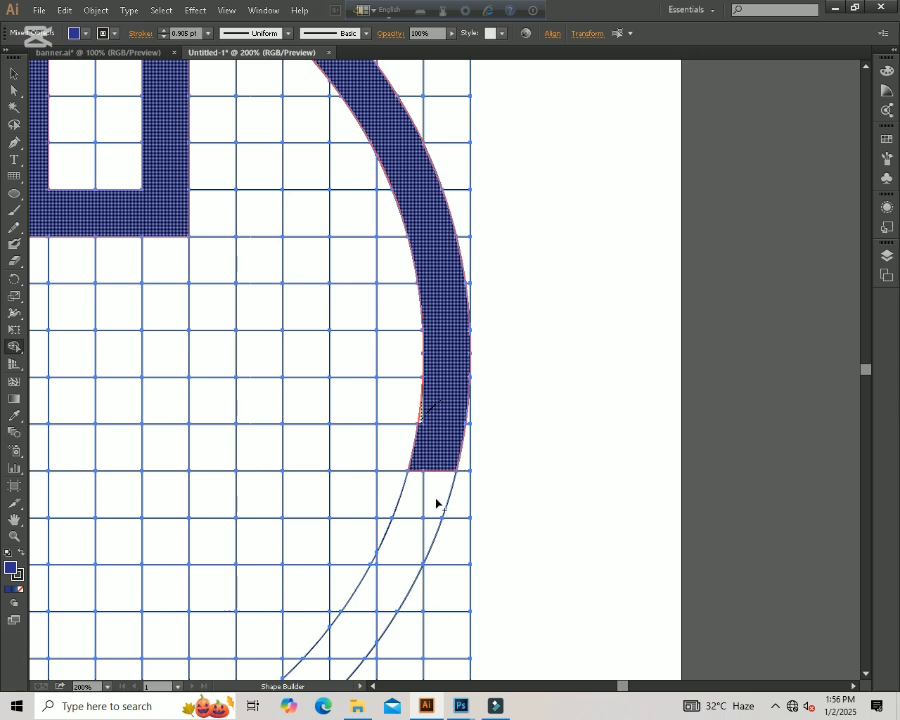
mouse_move(444, 462)
left_mouse_down()
mouse_move(412, 567)
mouse_move(414, 560)
left_mouse_up()
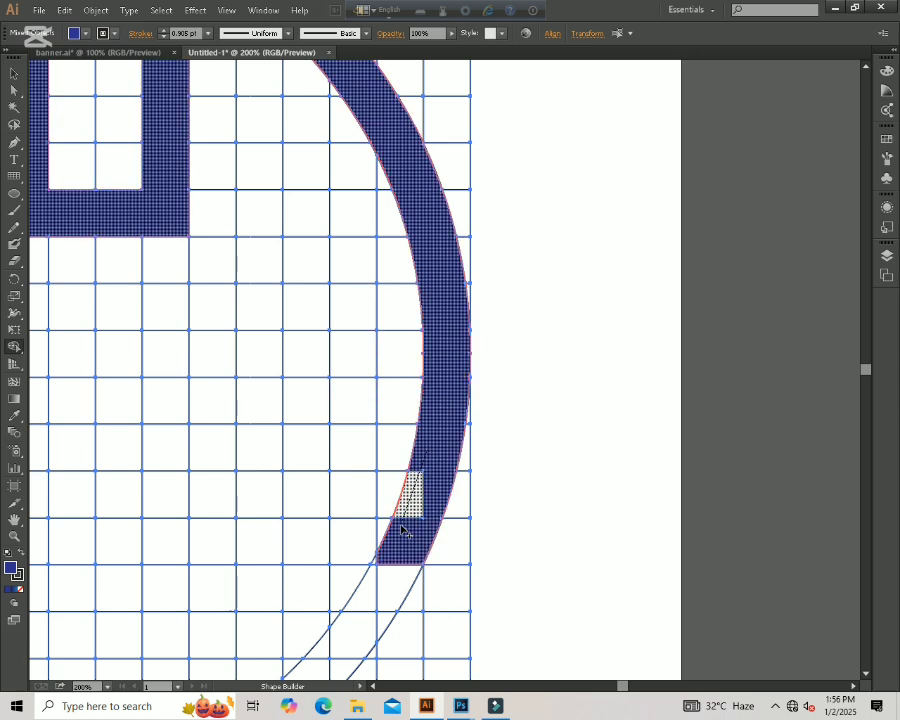
left_click_drag(405, 512, 404, 515)
Continue the dark blue arc around the lower-right ring and fill the stepped gaps along its inner and outer edges
left_click(372, 512, "ctrl+alt")
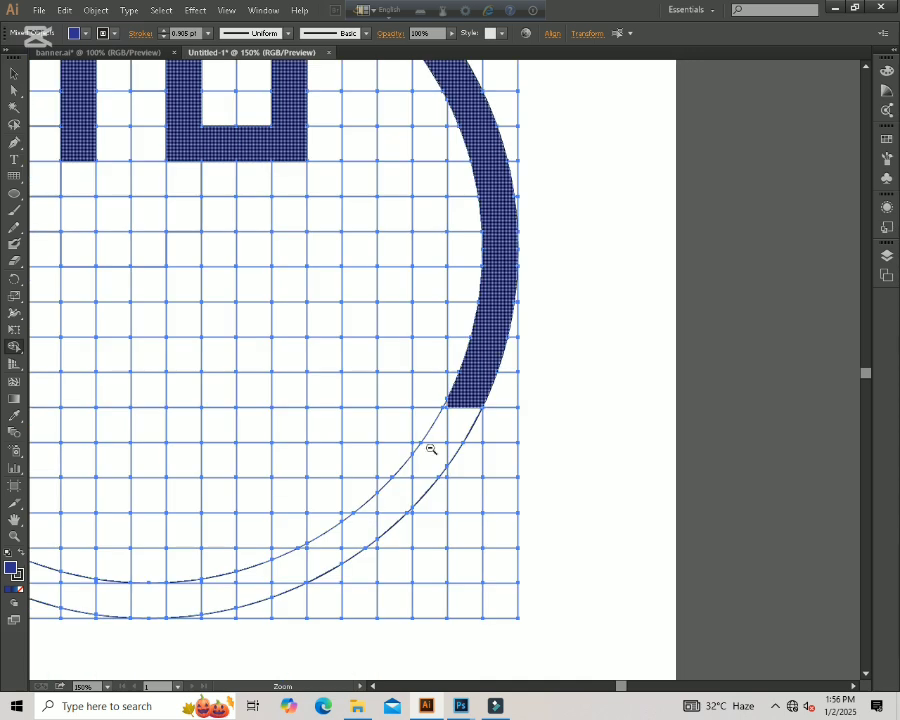
left_click(431, 424, "ctrl")
mouse_move(482, 332)
left_mouse_down()
mouse_move(416, 472)
mouse_move(362, 498)
mouse_move(440, 444)
left_mouse_up()
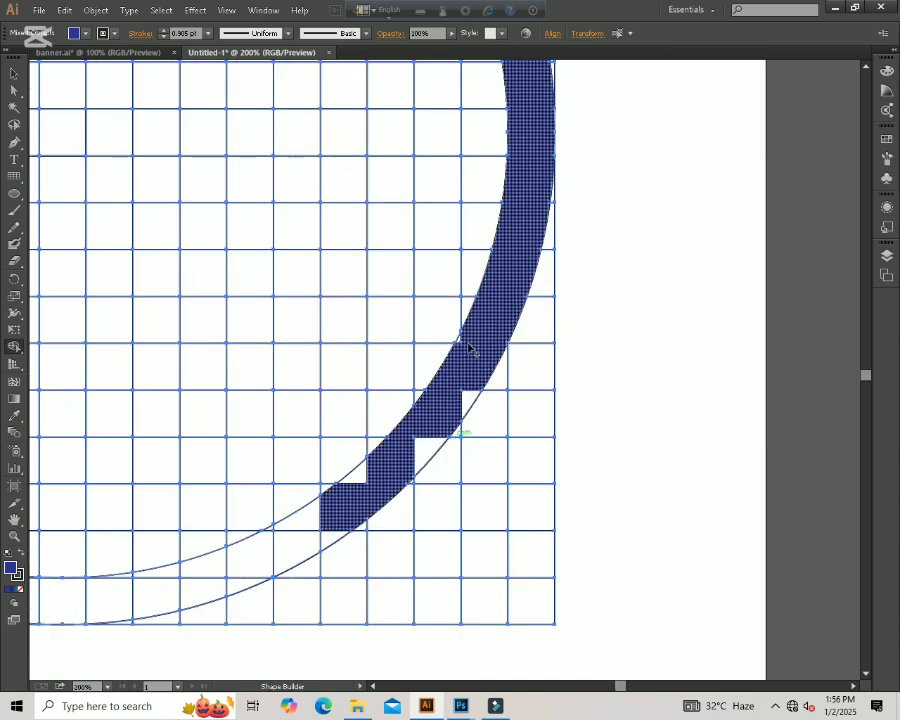
left_click(455, 340)
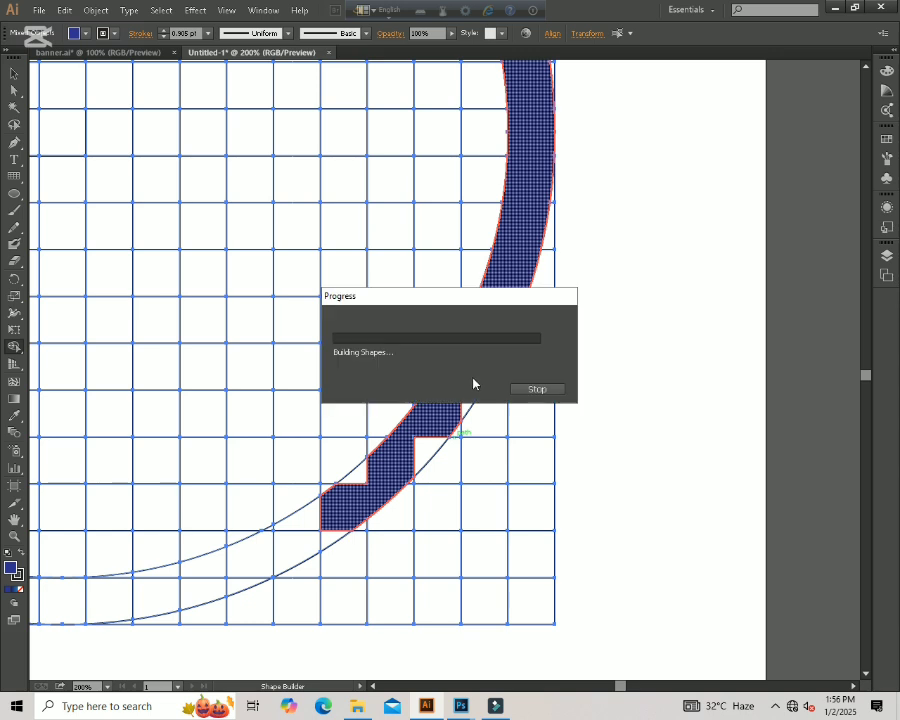
mouse_move(478, 382)
left_mouse_down()
mouse_move(455, 425)
mouse_move(402, 472)
left_mouse_up()
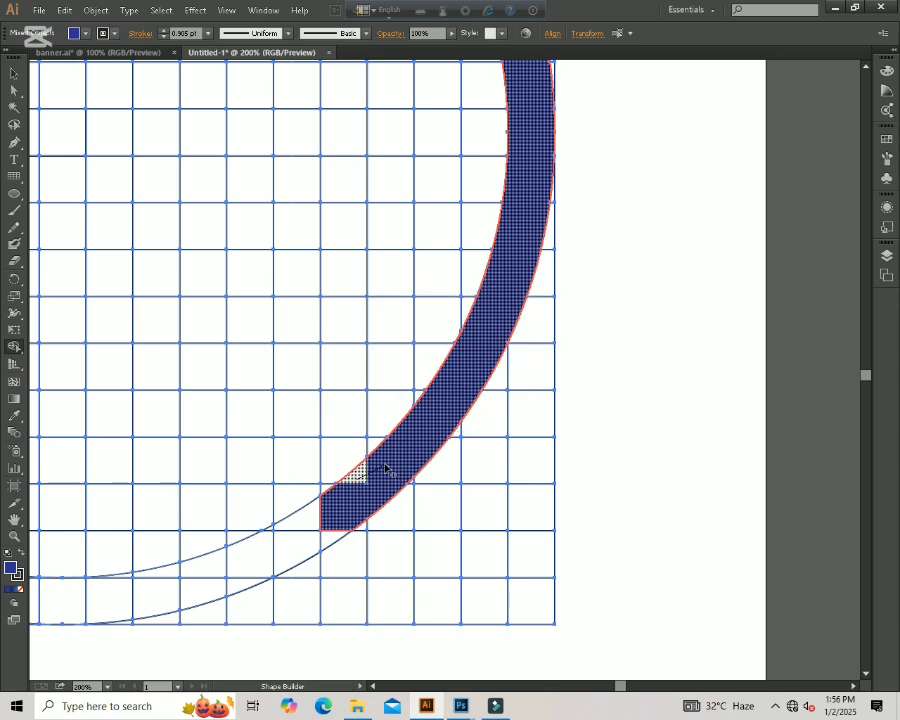
Extend the dark blue arc along the bottom of the ring to the grid line just right of the circles' lowest point, merging the slivers
key("space")
mouse_move(341, 487)
left_mouse_down()
mouse_move(616, 351)
mouse_move(499, 437)
mouse_move(430, 462)
left_mouse_up()
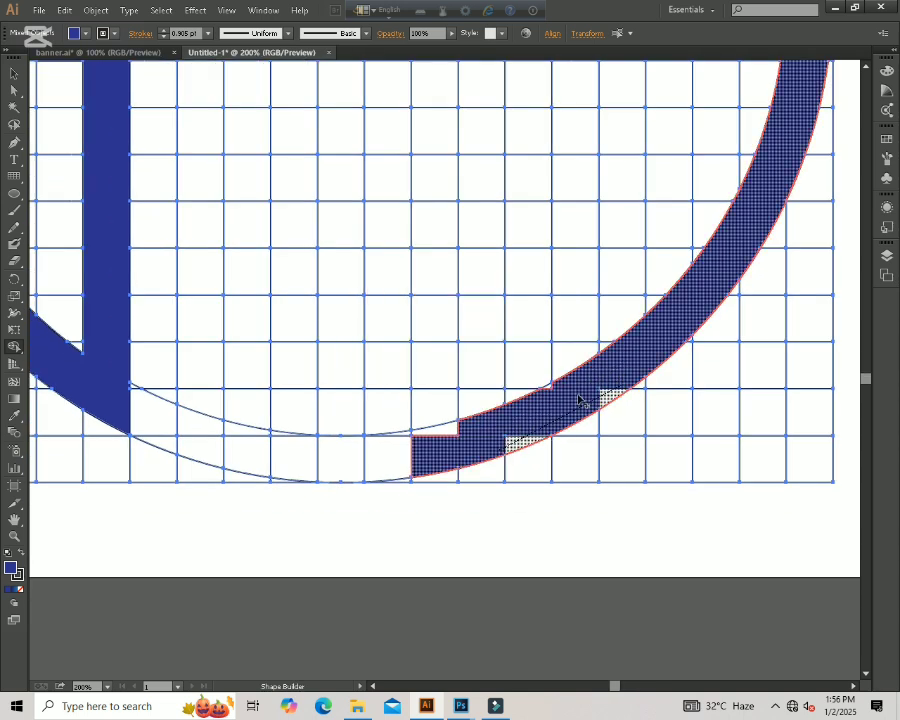
mouse_move(570, 385)
left_mouse_down()
mouse_move(548, 388)
mouse_move(496, 438)
left_mouse_up()
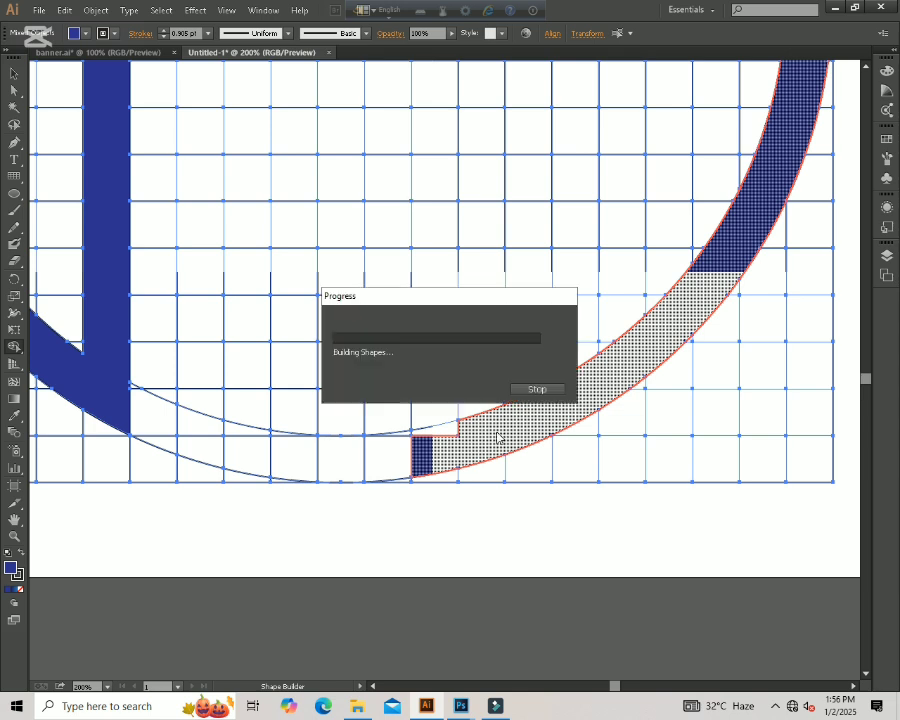
mouse_move(437, 456)
left_mouse_down()
mouse_move(370, 470)
mouse_move(447, 463)
left_mouse_up()
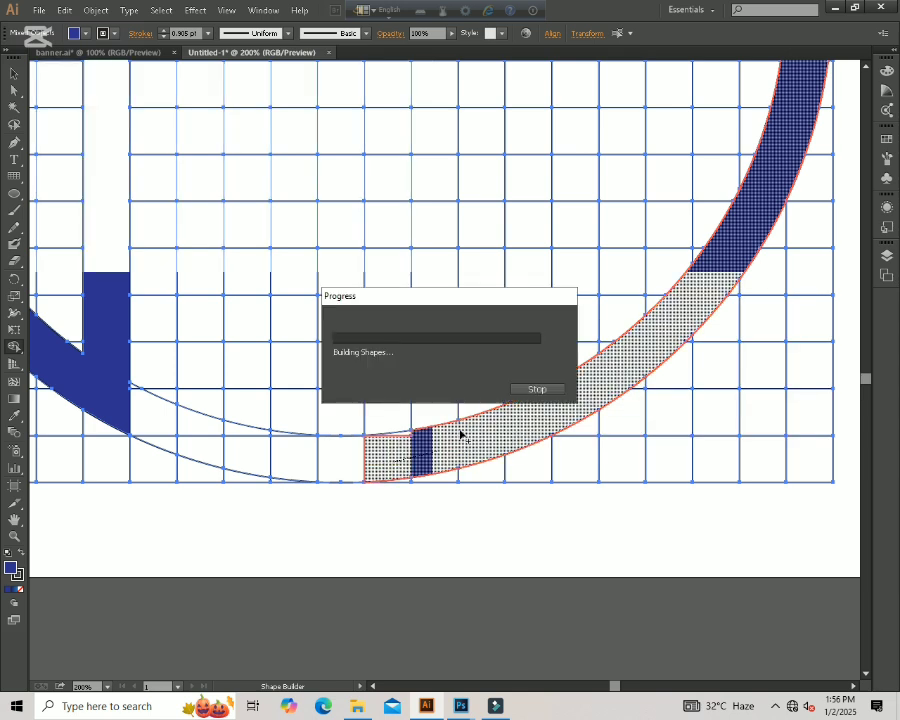
key("ctrl+minus")
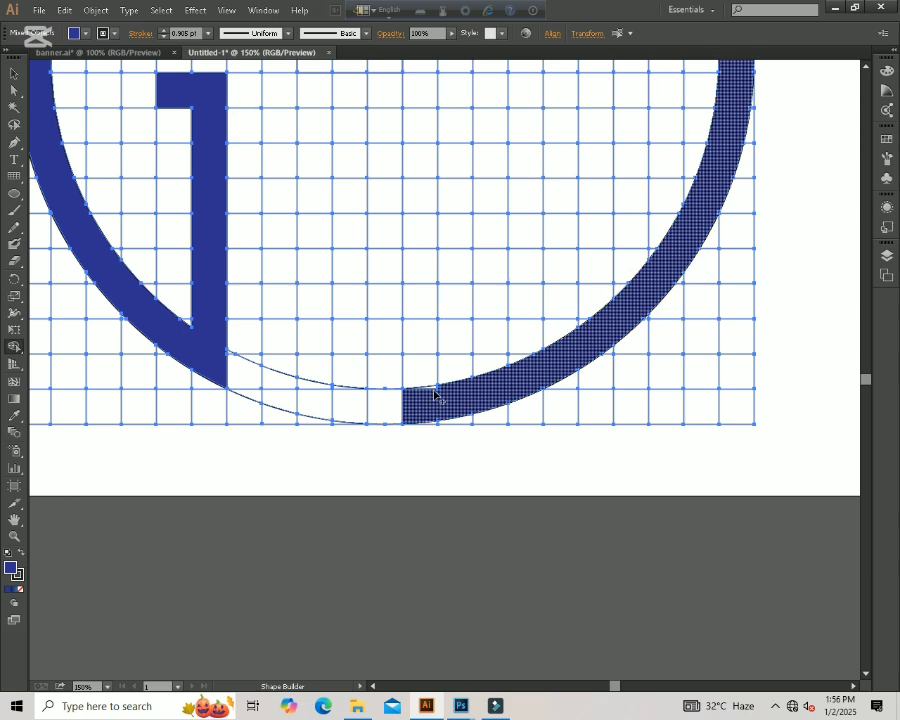
Extend the dark blue arc along the bottom of the ring to the G's lower stem and merge it with the left part
left_click(433, 388)
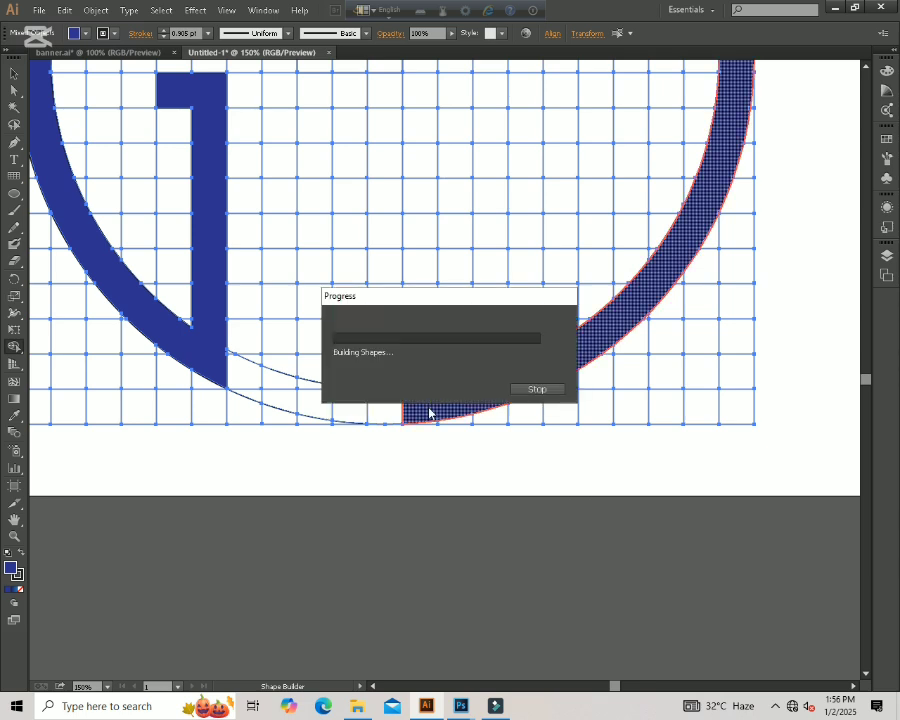
left_click_drag(428, 411, 282, 406)
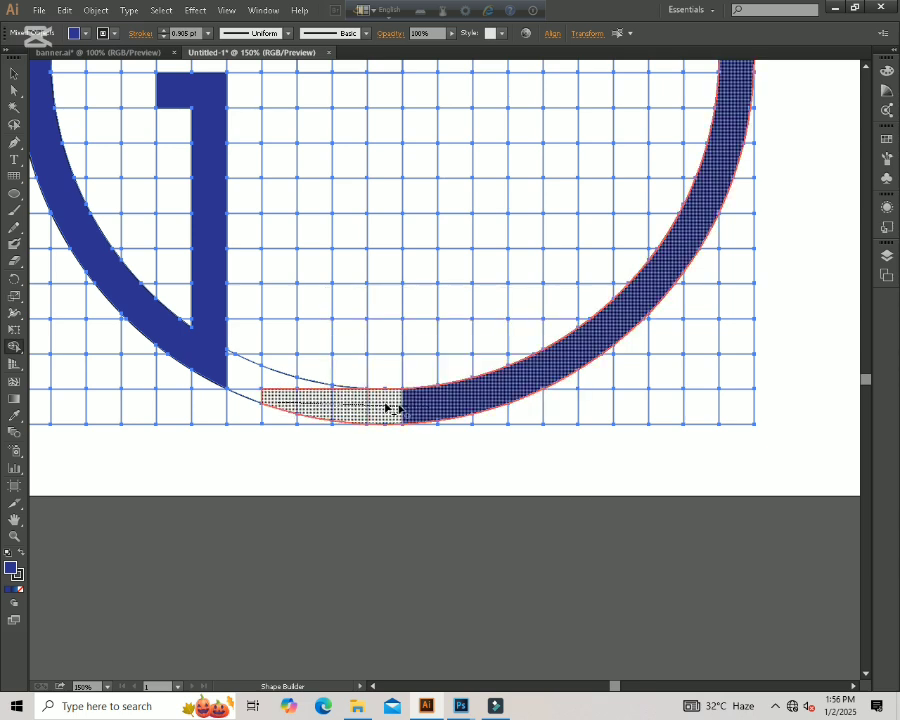
left_click_drag(388, 408, 390, 408)
left_click_drag(303, 398, 243, 374)
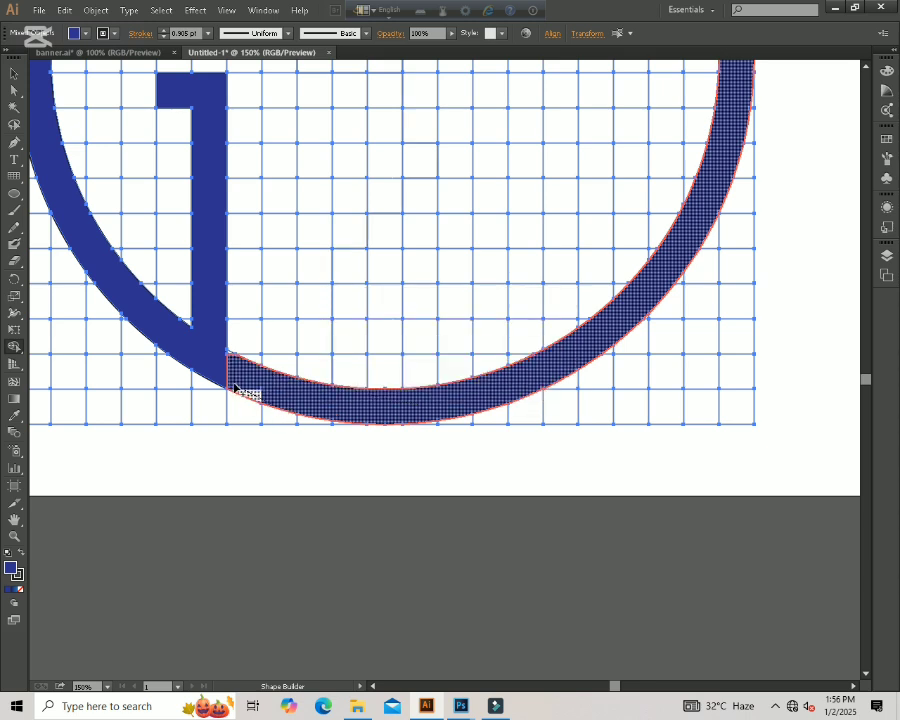
left_click_drag(231, 362, 228, 358)
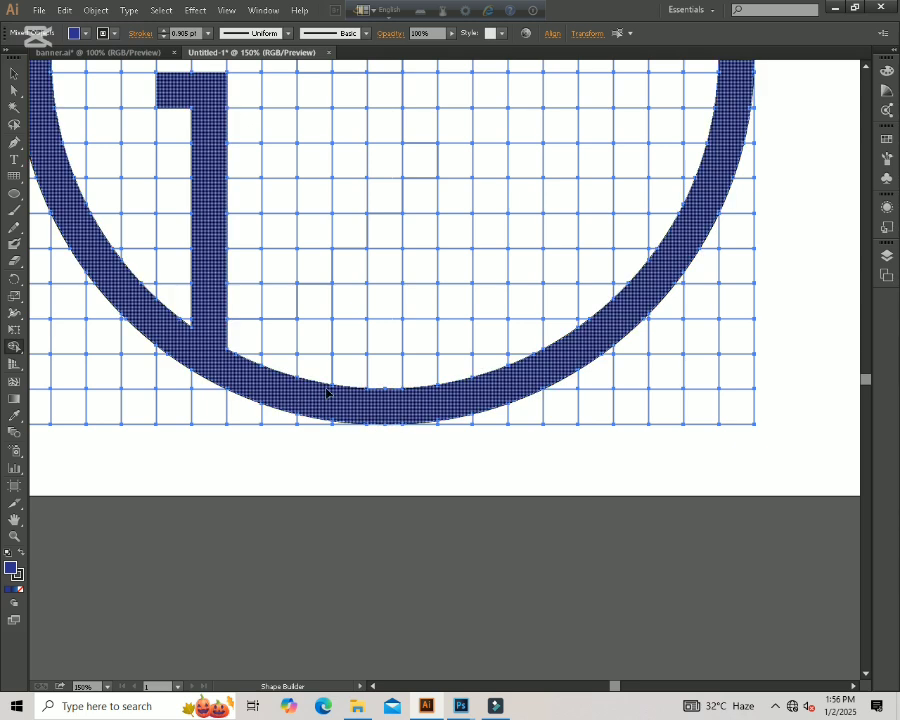
Build two one-cell-wide bars below the arch's left leg and the U's right leg, from the G hook's top level down to the ring
key("ctrl+minus")
key("ctrl+minus")
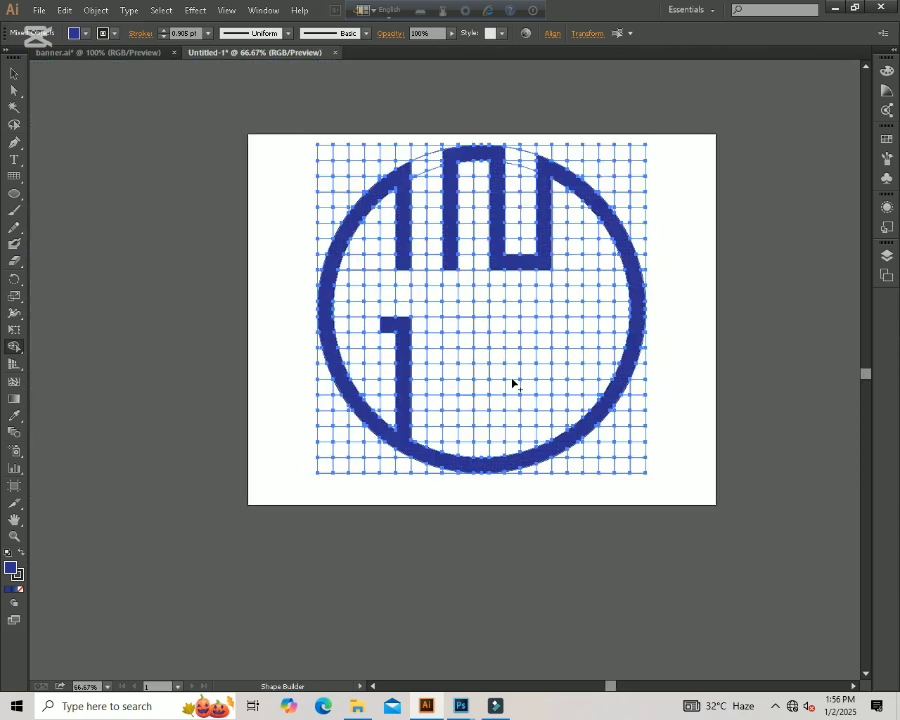
left_click_drag(449, 325, 451, 461)
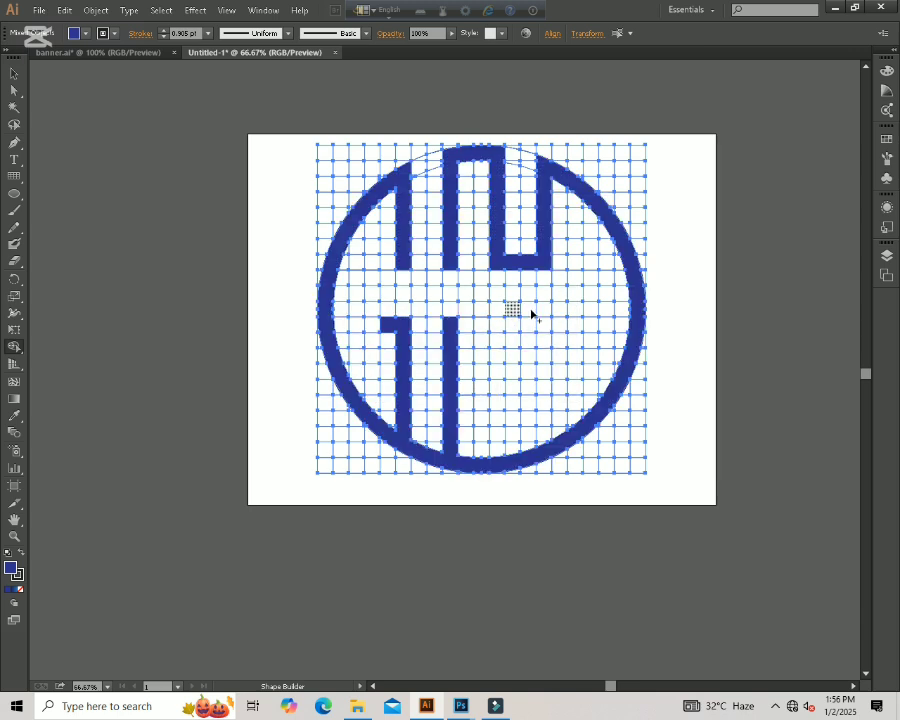
mouse_move(543, 322)
left_mouse_down()
mouse_move(552, 412)
mouse_move(544, 442)
left_mouse_up()
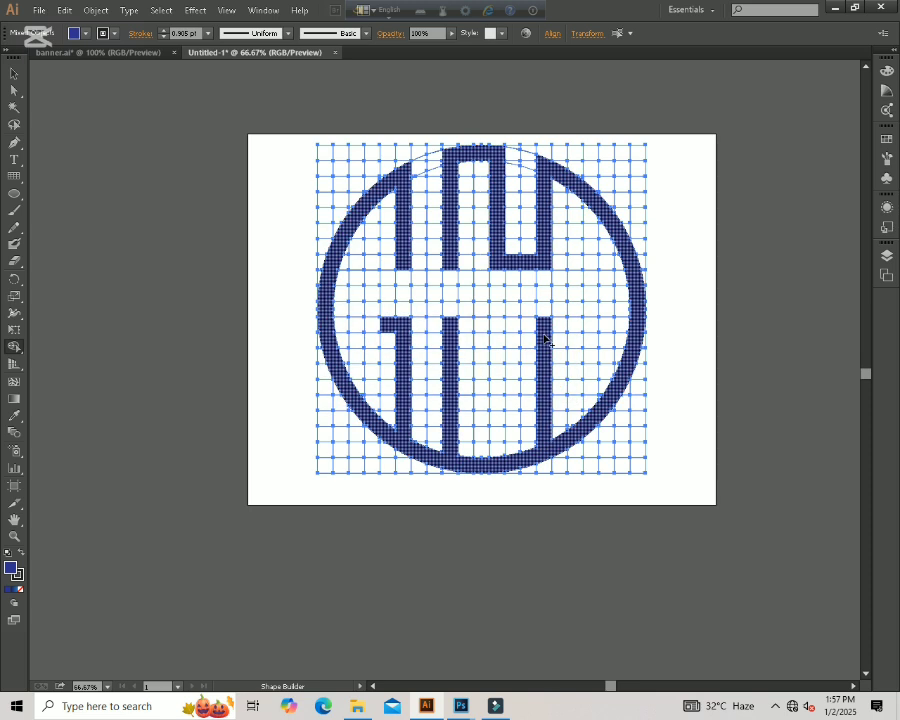
Join both lower bars to the legs above them and connect the bars with a one-cell-high crossbar level with the G's hook
left_click(541, 298)
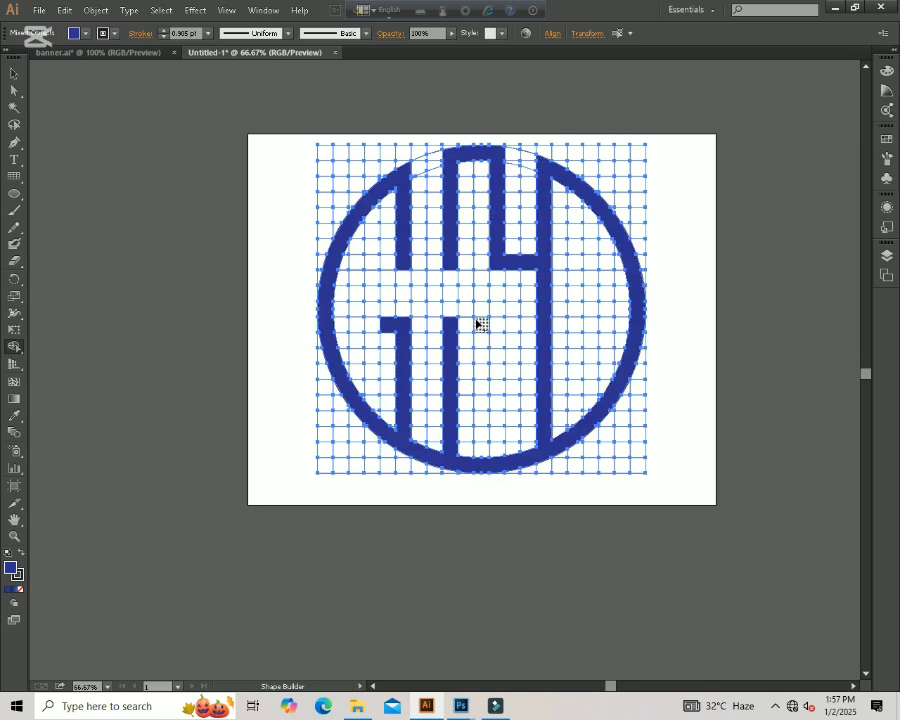
left_click_drag(448, 328, 544, 332)
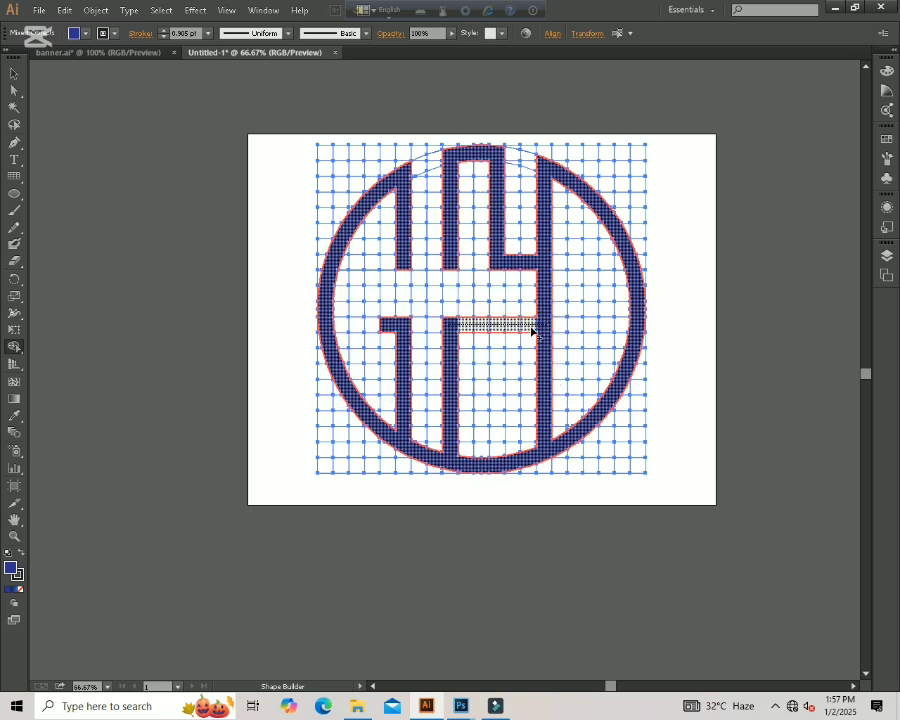
left_click(450, 300)
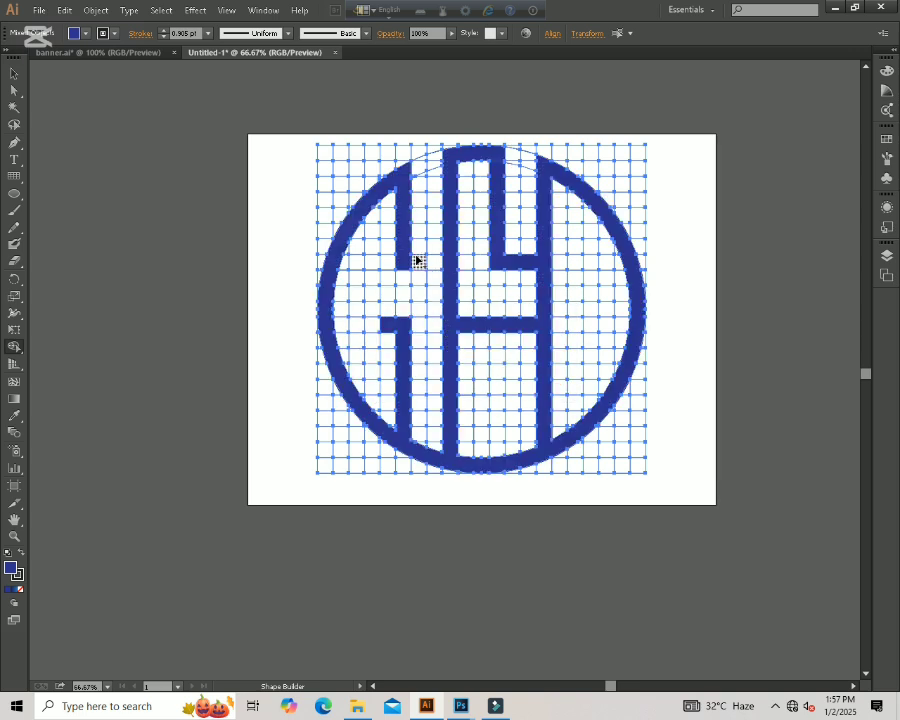
Fill the two open gaps at the top of the ring on either side of the arch, merging them into the dark blue shape
left_click(407, 329)
left_click(441, 162)
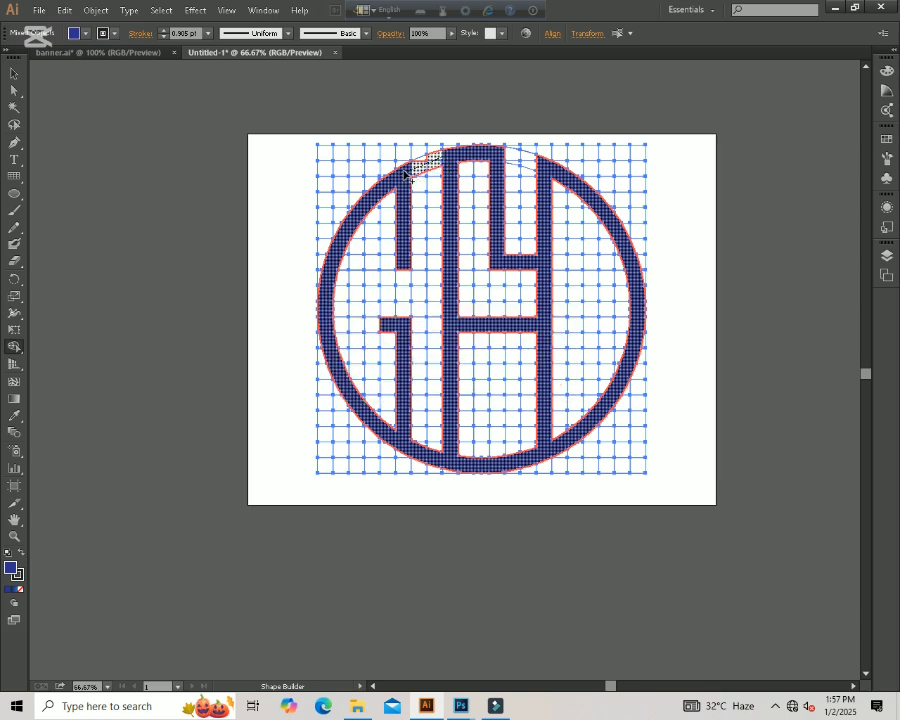
left_click_drag(430, 160, 500, 152)
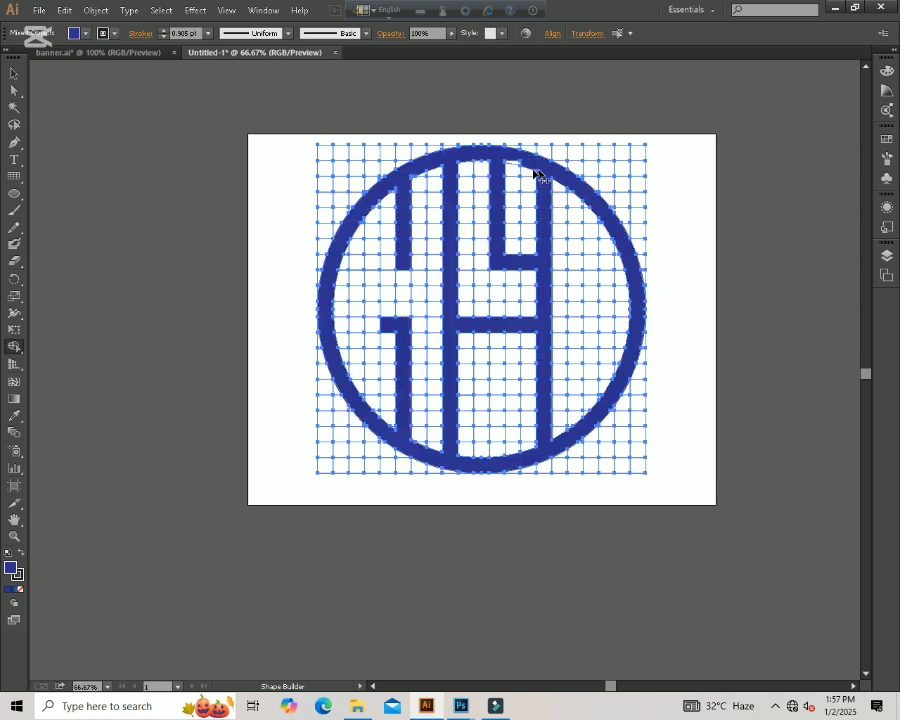
Merge the remaining thin slivers along the ring's upper inner edge between the vertical bars
key("z")
left_click(489, 246)
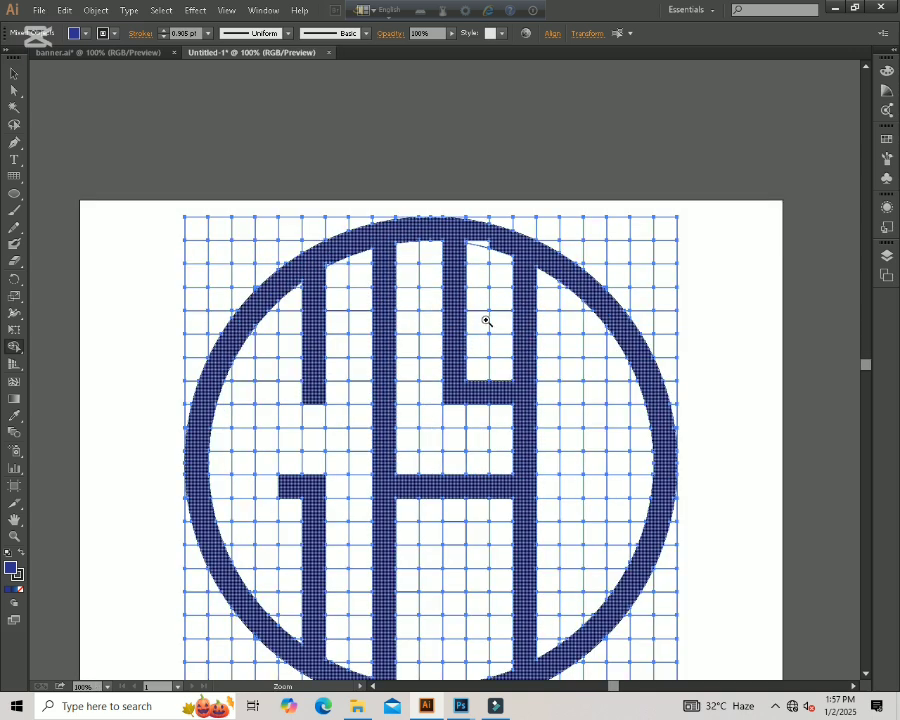
left_click(486, 320)
key("shift+m")
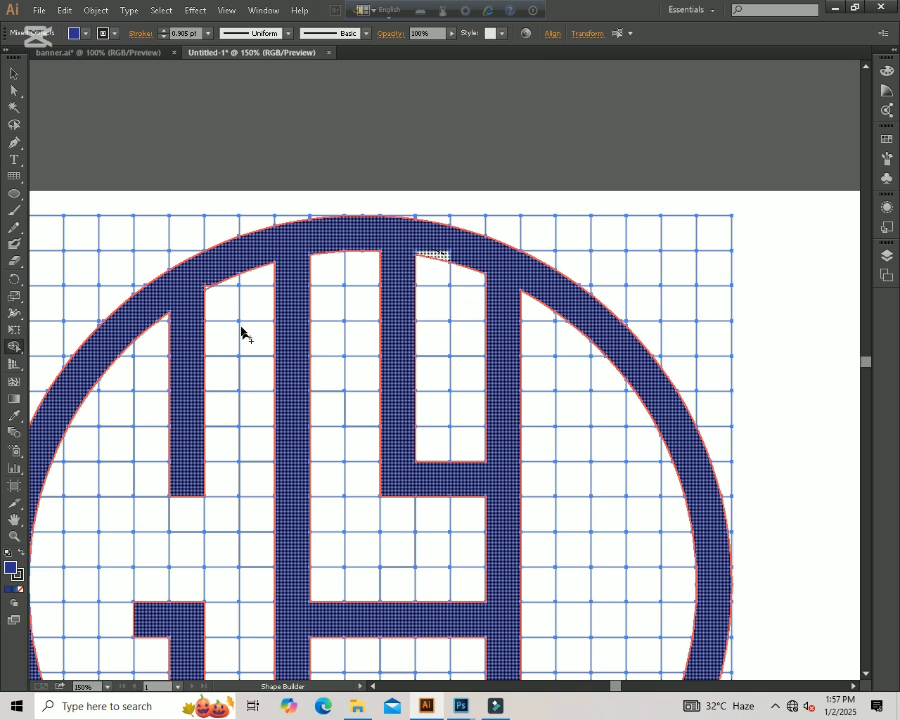
key("ctrl+space")
left_click(217, 306, "ctrl")
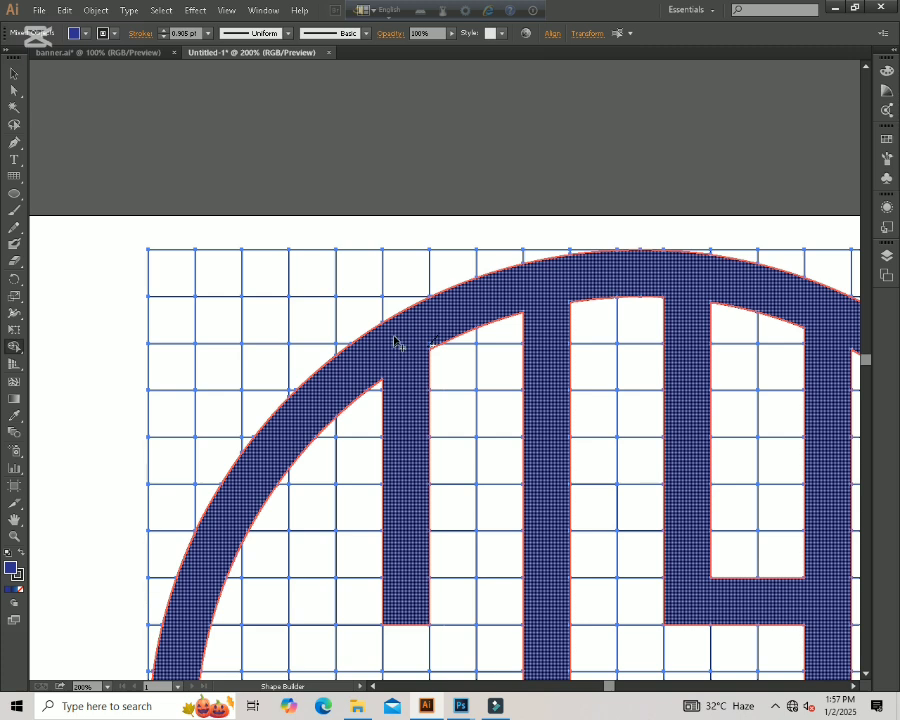
Delete all leftover grid pieces, keeping only the merged dark blue logo
key("ctrl+alt+space")
left_click(481, 459, "ctrl+alt")
left_click(482, 459, "ctrl+alt")
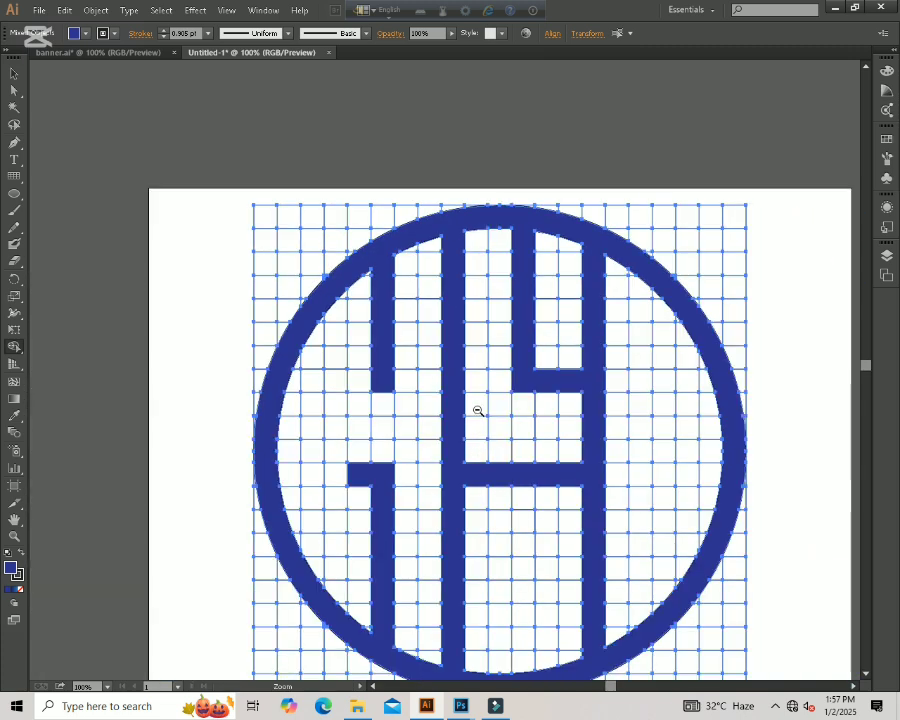
left_click(478, 410, "ctrl+alt")
key("v")
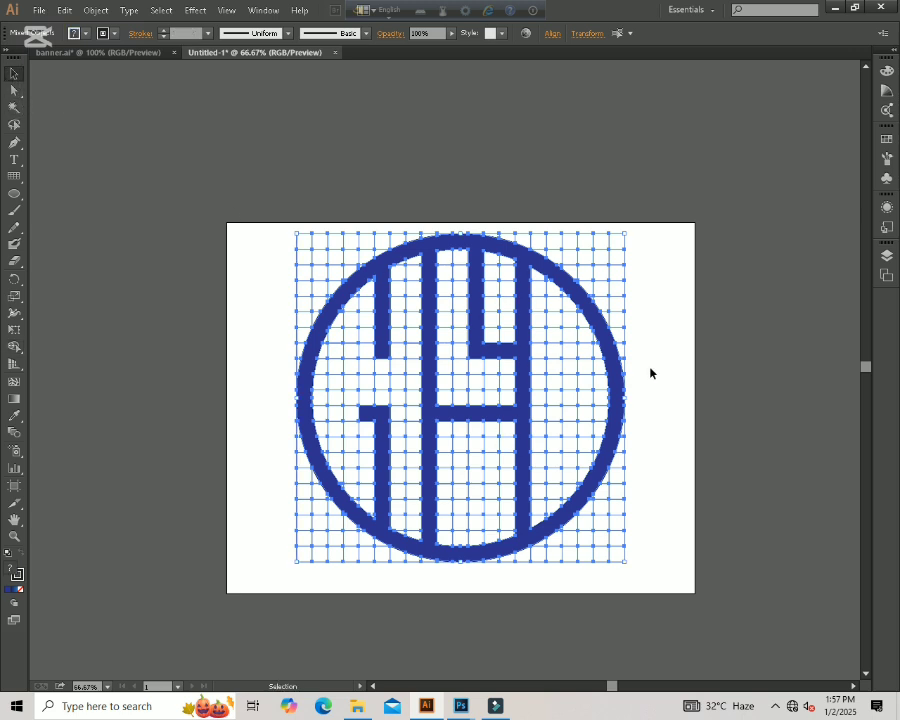
left_click(650, 373)
key("a")
left_click(577, 300)
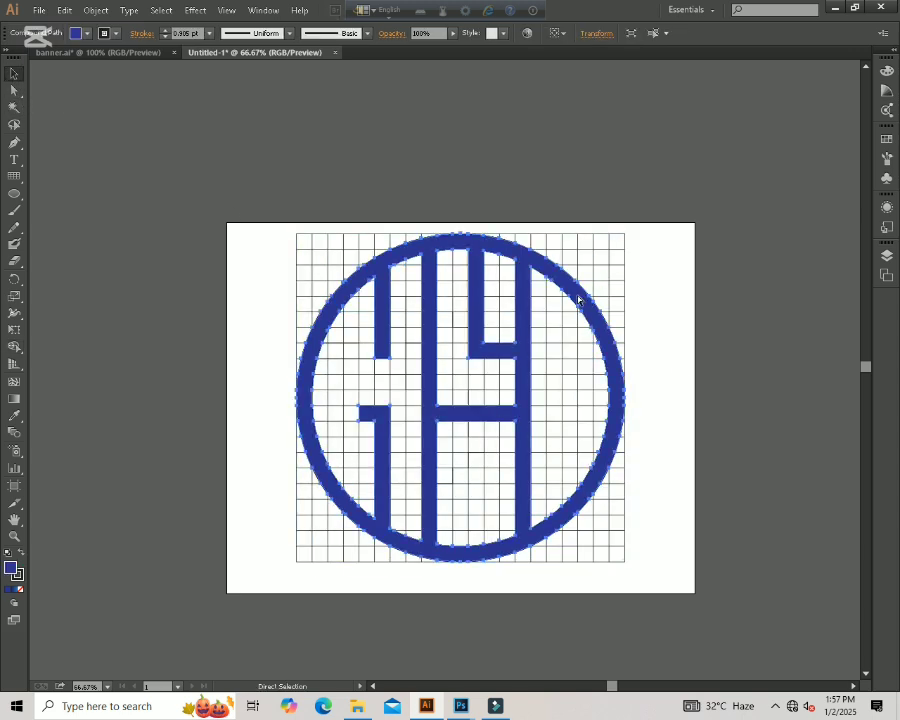
key("v")
left_click(582, 304)
left_click_drag(697, 499, 249, 265)
key("Delete")
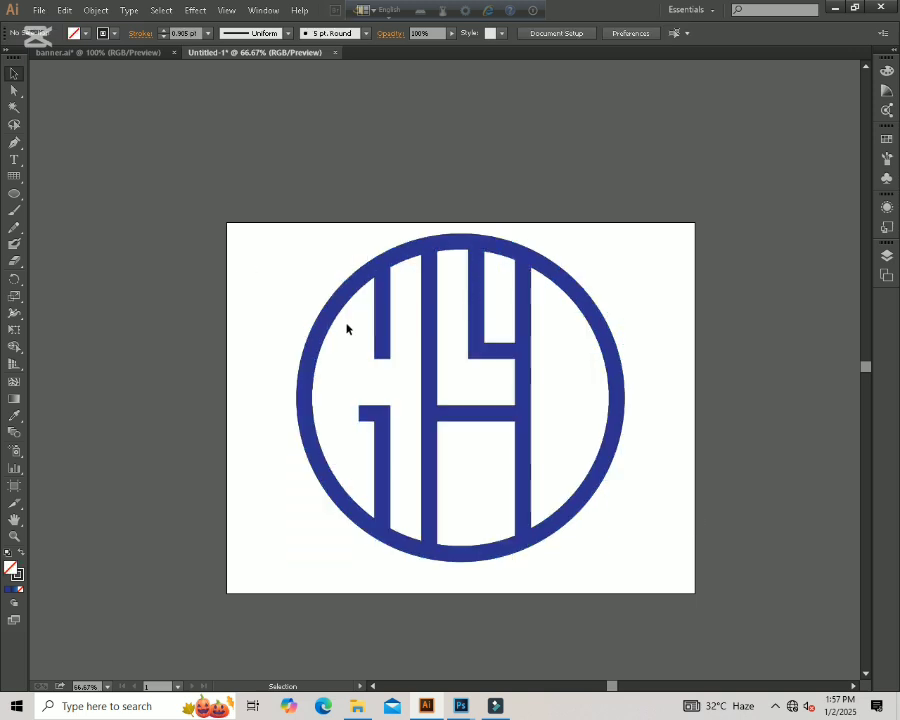
Fill the logo with the dark-to-light blue linear gradient at -90° and move the gradient settings clear of the artwork
left_click(605, 323)
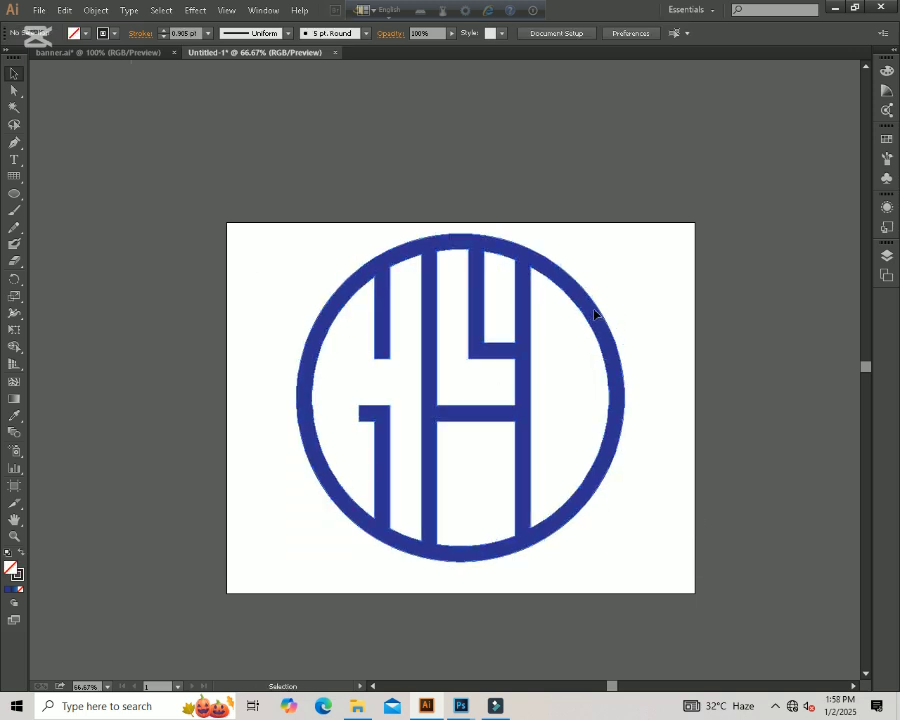
left_click(16, 591)
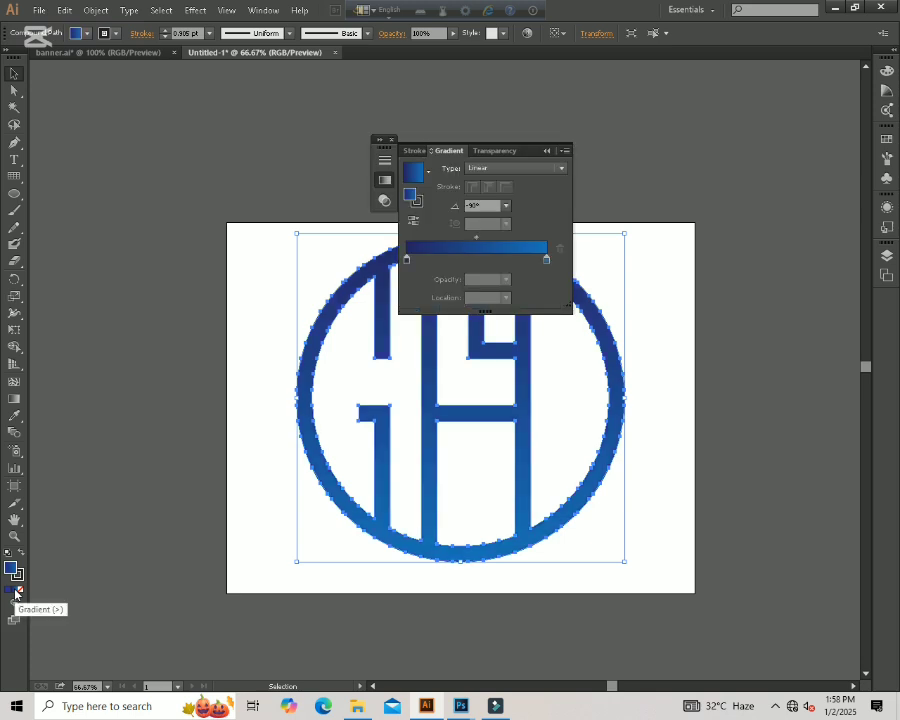
left_click(646, 297)
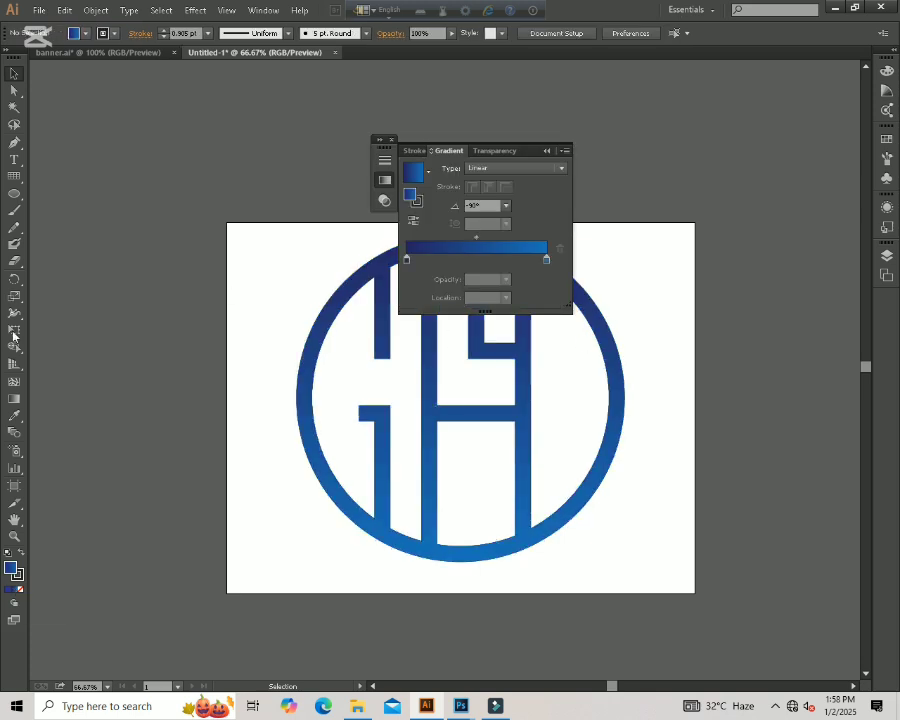
left_click(605, 378)
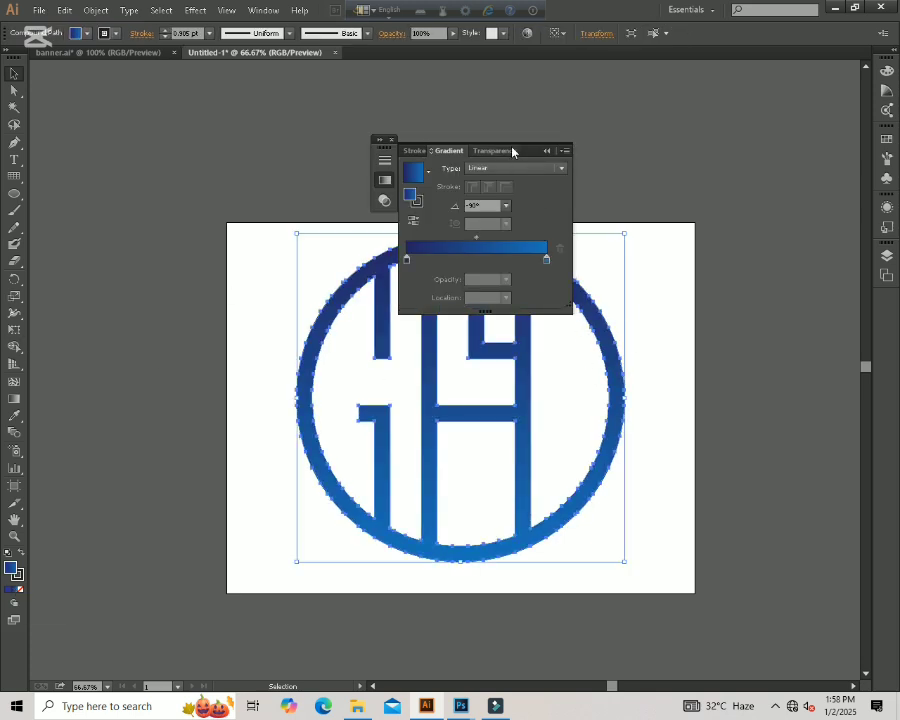
left_click_drag(536, 149, 537, 50)
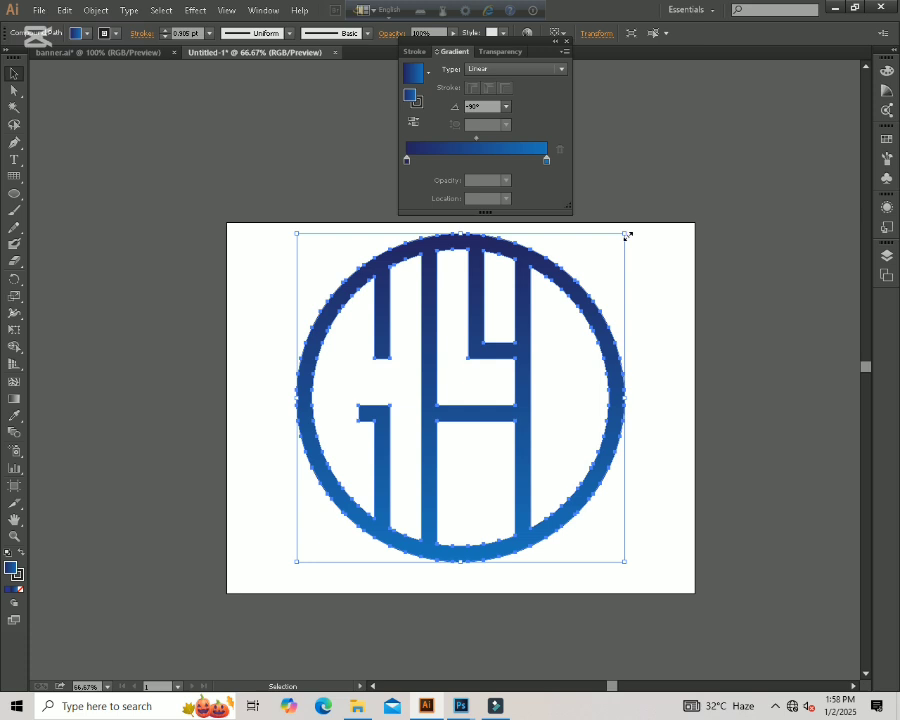
Scale the logo down to about half its size and position it horizontally centred, slightly above the artboard's middle
mouse_move(627, 235)
left_mouse_down()
mouse_move(601, 281)
mouse_move(575, 305)
mouse_move(558, 299)
mouse_move(548, 330)
left_mouse_up()
left_click_drag(530, 374, 528, 347)
left_click(599, 371)
Add the text "logo design", enlarge it to about 127.76 pt and place it directly below the logo
left_click(15, 160)
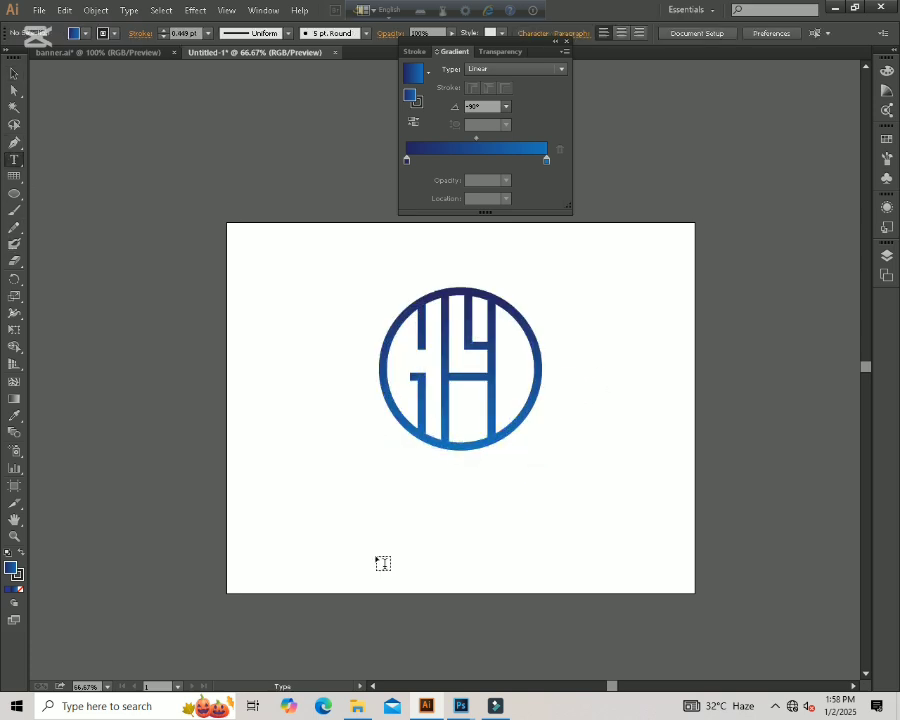
left_click(380, 516)
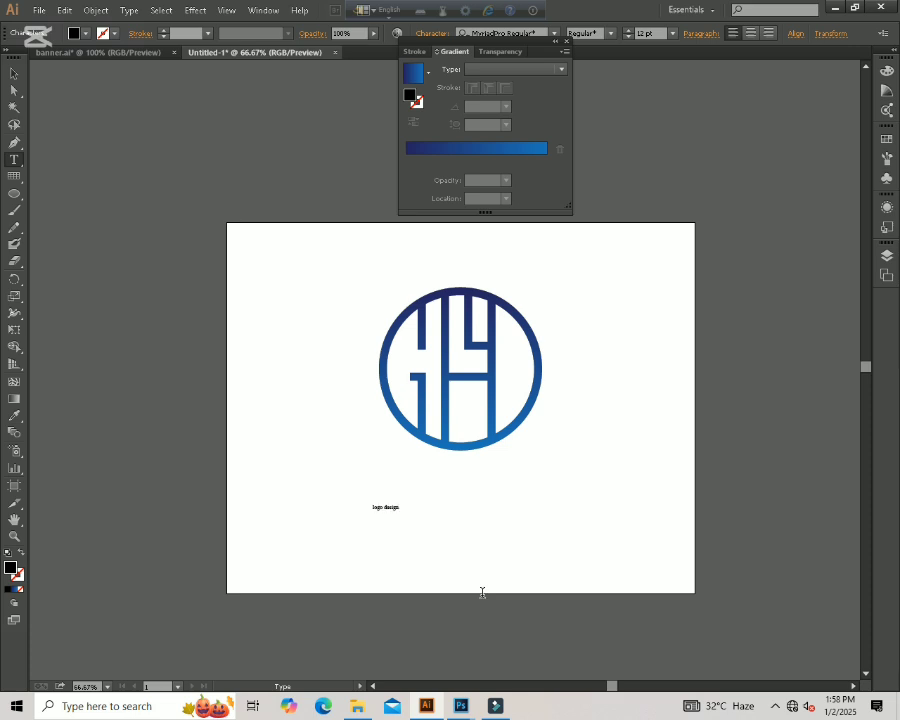
key("Escape")
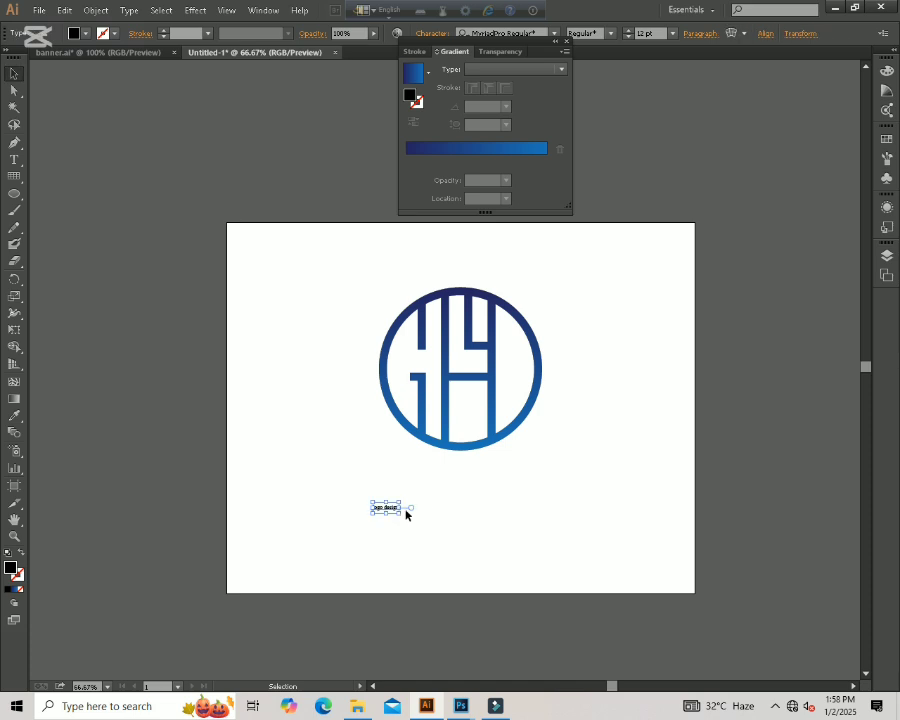
left_click_drag(399, 517, 524, 640)
left_click_drag(453, 536, 545, 508)
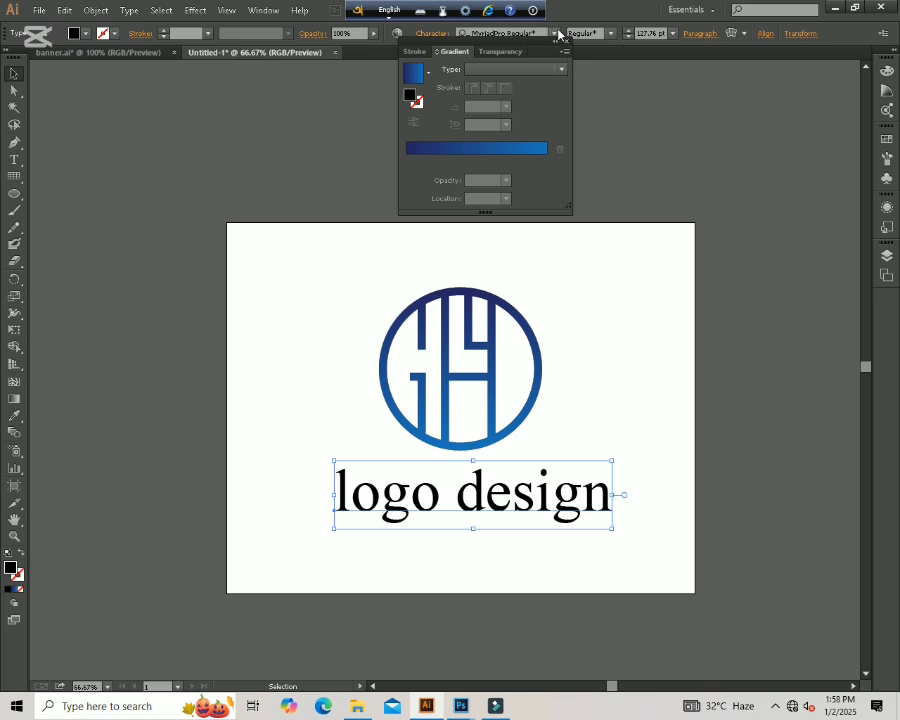
Close the gradient settings and set the text's font to Metropolis Extra Bold
left_click(566, 42)
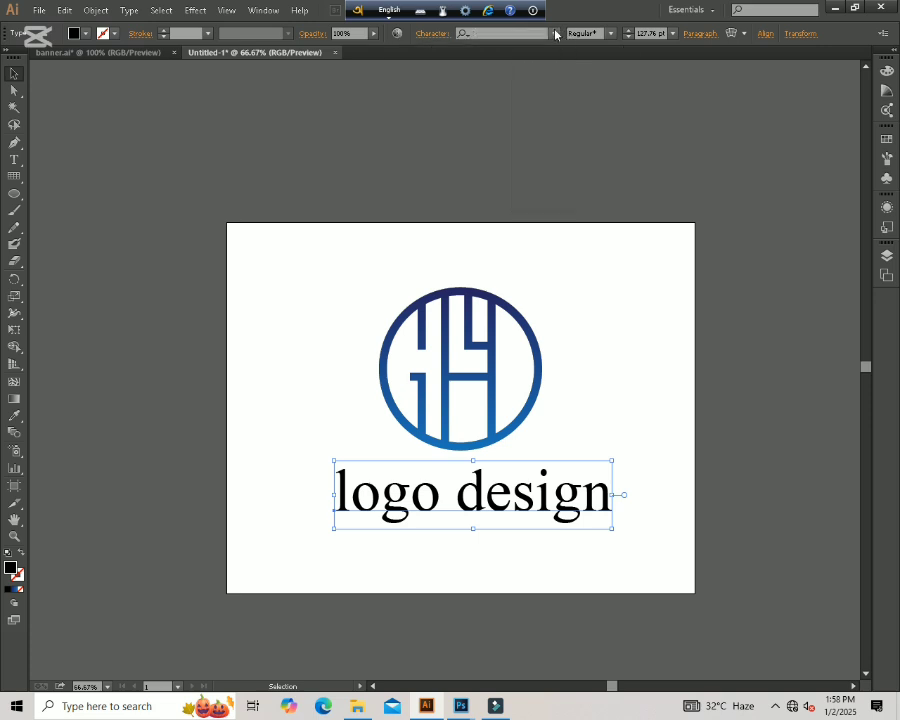
left_click(553, 33)
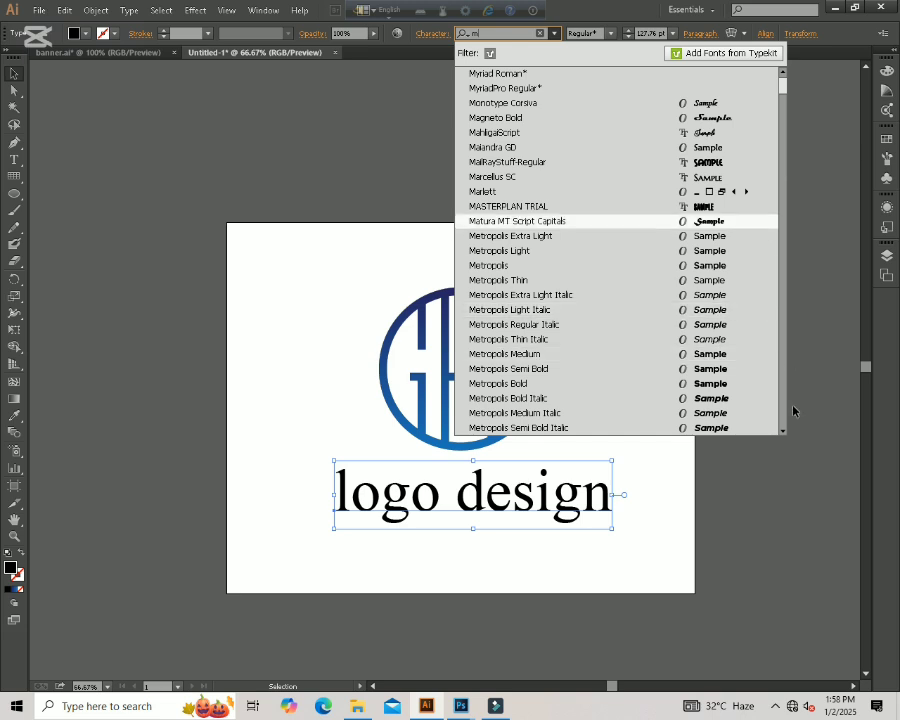
left_click_drag(785, 435, 787, 435)
left_click(680, 310)
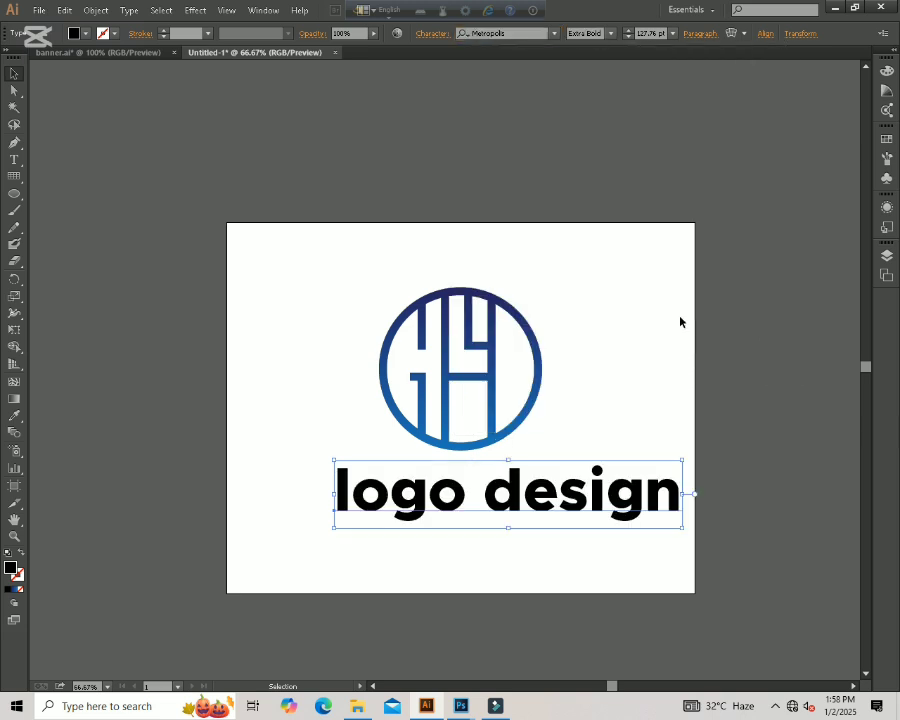
Change the first letter of "logo" in the text to a capital L
left_click(12, 158)
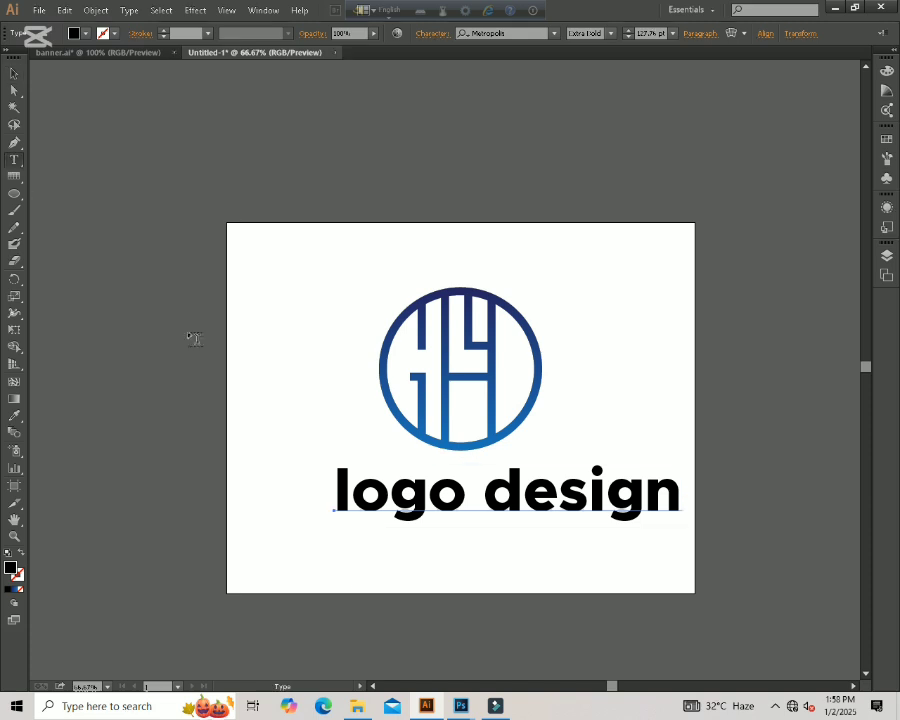
left_click(340, 492)
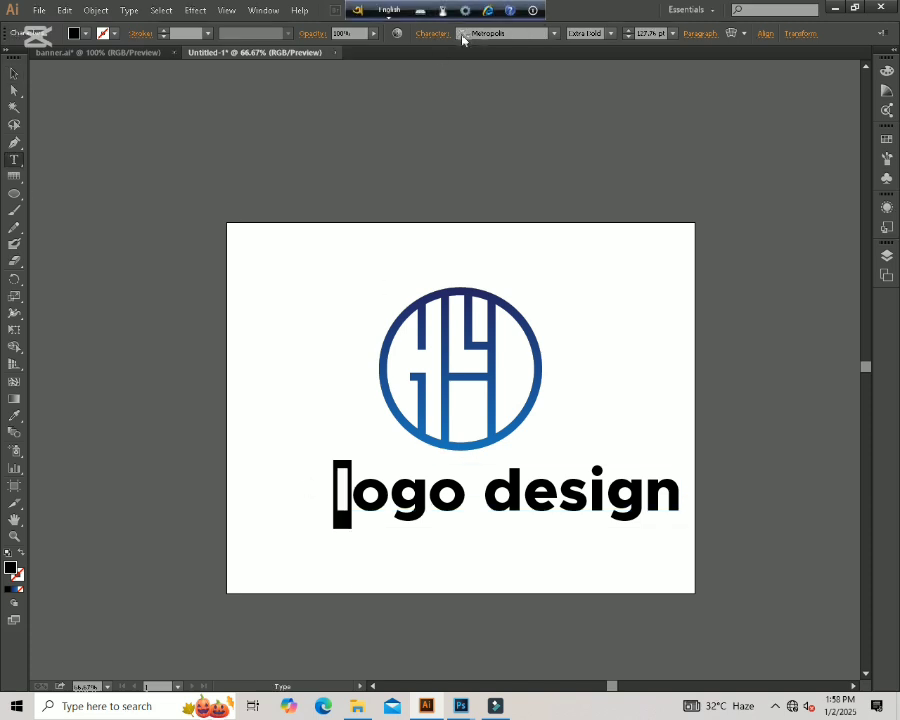
left_click(431, 34)
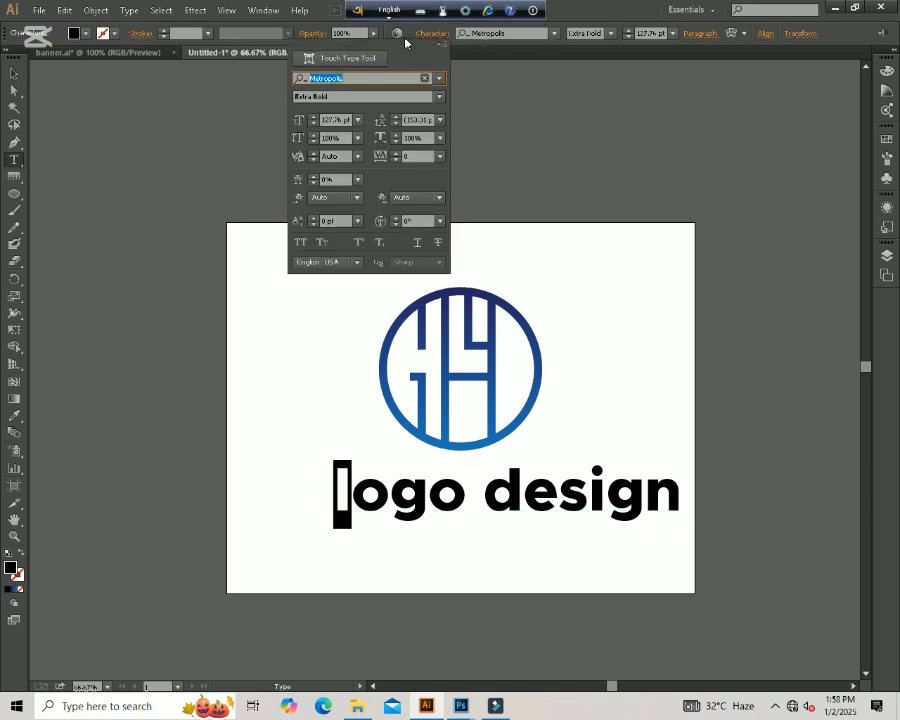
left_click(524, 492)
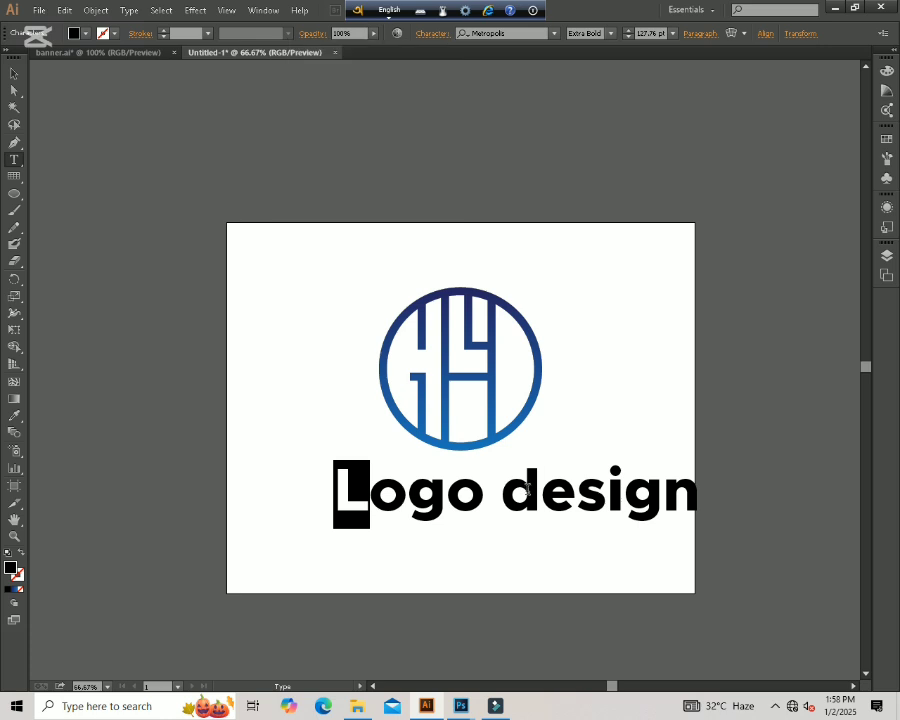
Change the first letter of "design" in the text to a capital D using All Caps
left_click_drag(540, 490, 519, 490)
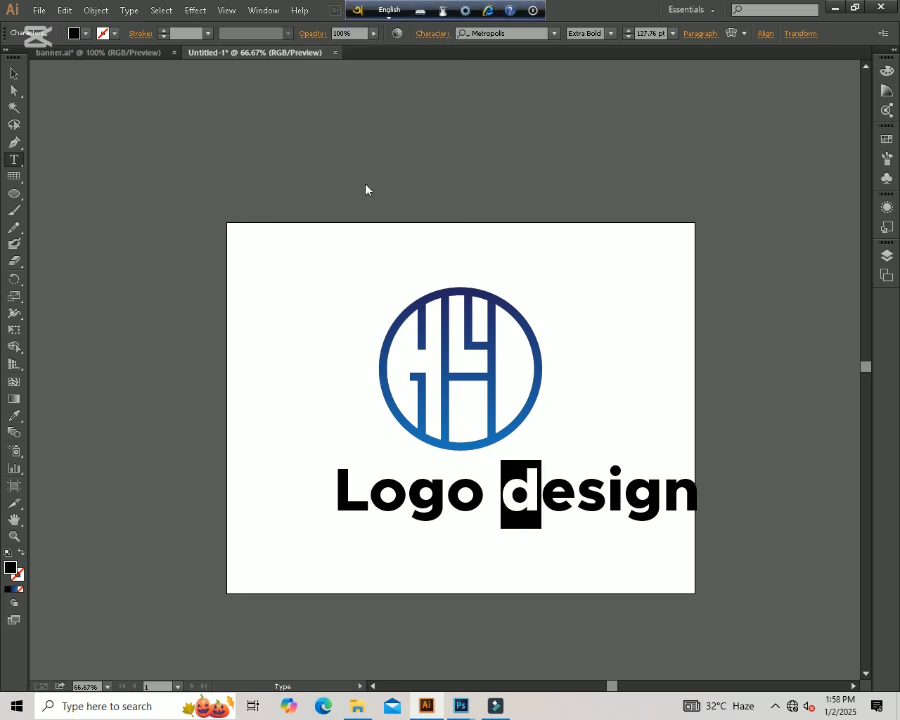
left_click(431, 34)
left_click(300, 242)
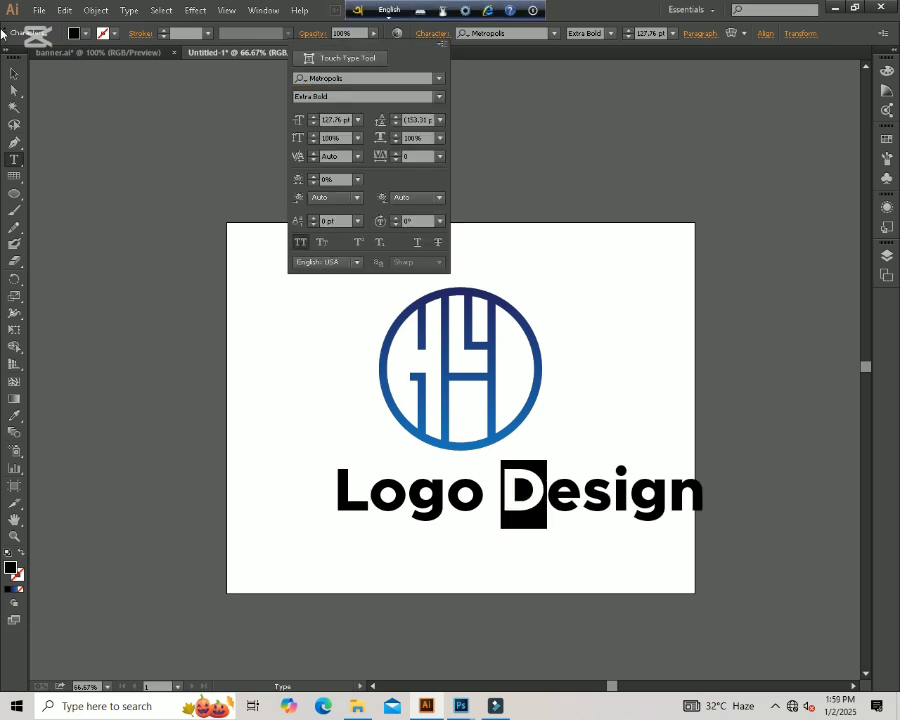
Move the "Logo Design" text beneath the logo and scale it down to about 83 pt, horizontally centred
left_click(9, 79)
left_click(14, 73)
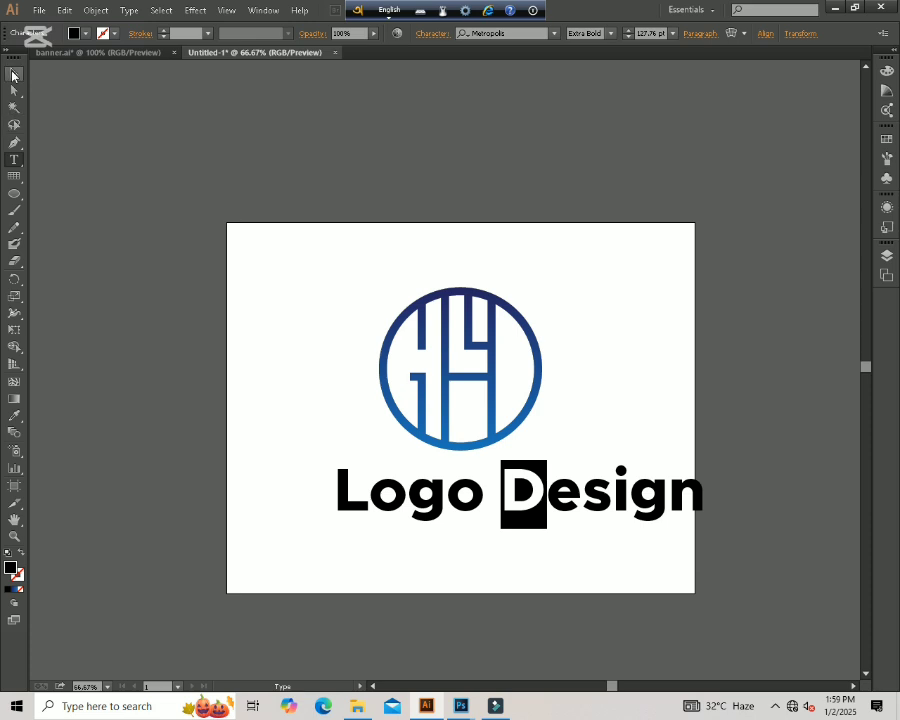
left_click_drag(606, 488, 553, 479)
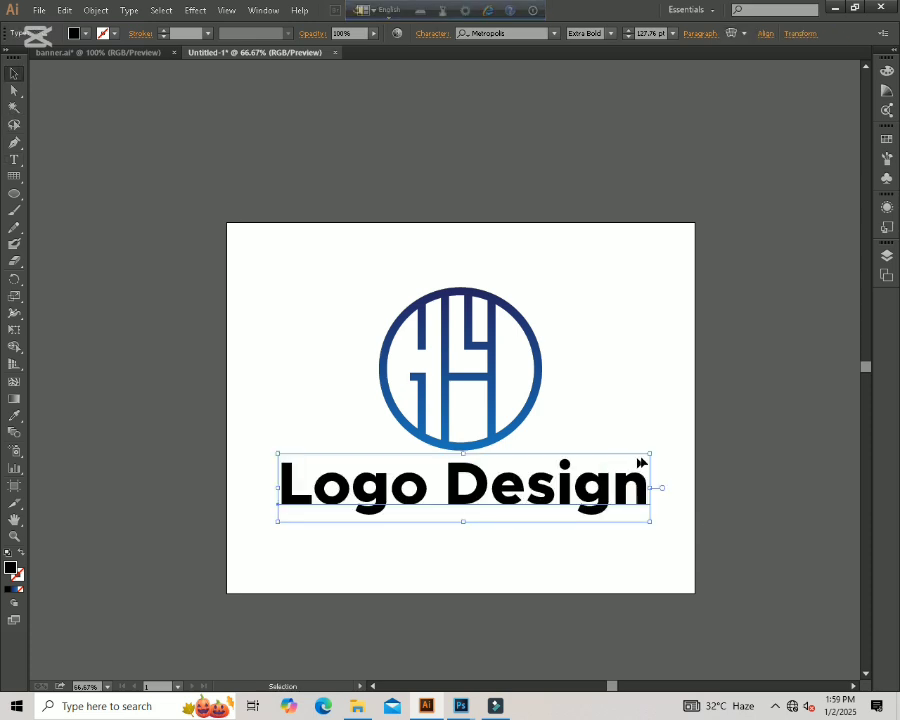
left_click_drag(650, 456, 538, 474)
left_click(596, 439)
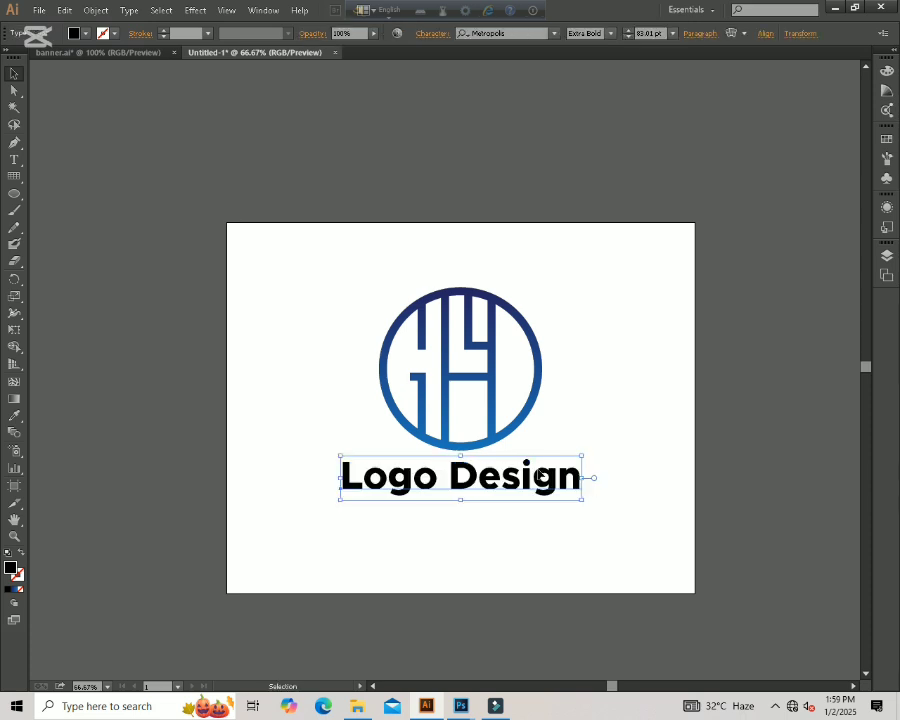
Duplicate the "Logo Design" text directly below the original and set the copy's font style to Regular
left_click_drag(553, 481, 545, 525)
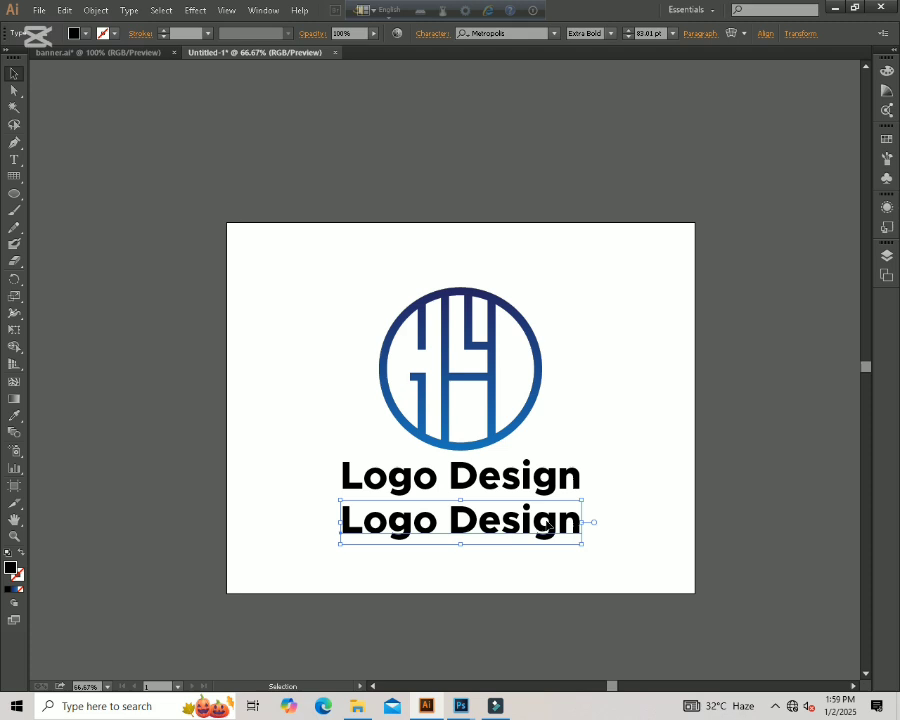
left_click(611, 34)
left_click(595, 80)
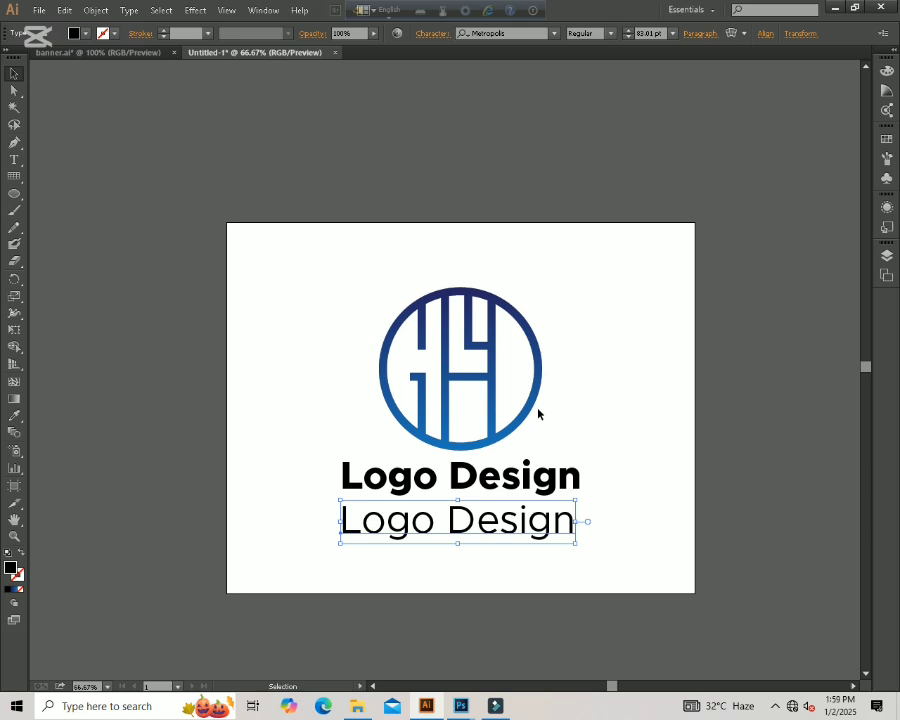
Set the upper "Logo Design" text to Semi Bold and nudge it slightly up towards the logo
left_click(530, 477)
left_click(611, 34)
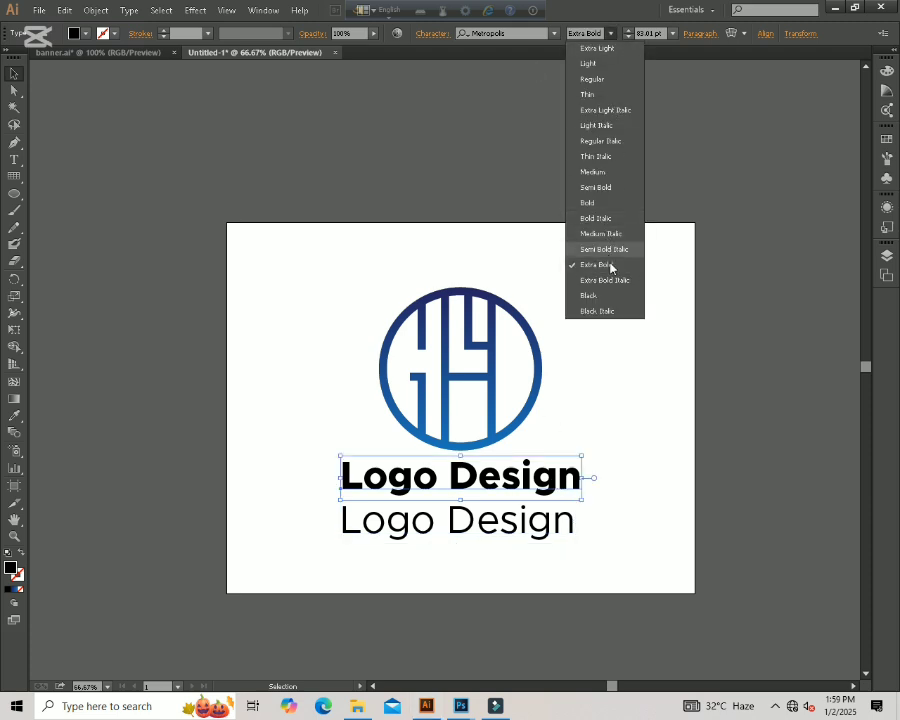
left_click(604, 189)
left_click_drag(525, 481, 530, 475)
Scale the lower Regular text down to about 42.84 pt and place it centred just below the upper text
left_click(529, 520)
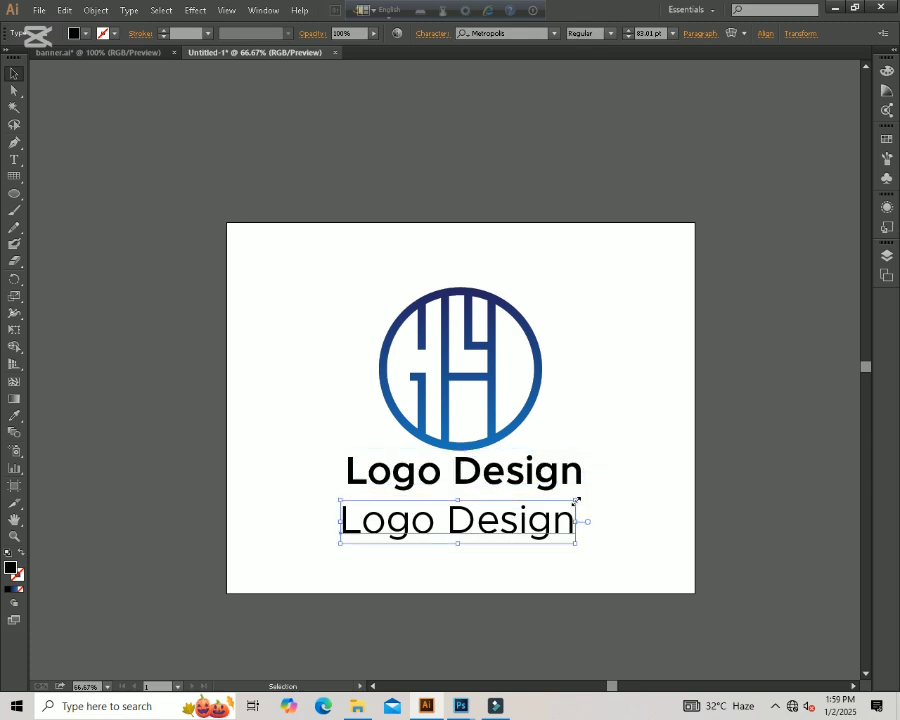
mouse_move(576, 500)
left_mouse_down()
mouse_move(538, 519)
mouse_move(566, 518)
left_mouse_up()
left_click(566, 518)
left_click_drag(456, 524, 451, 508)
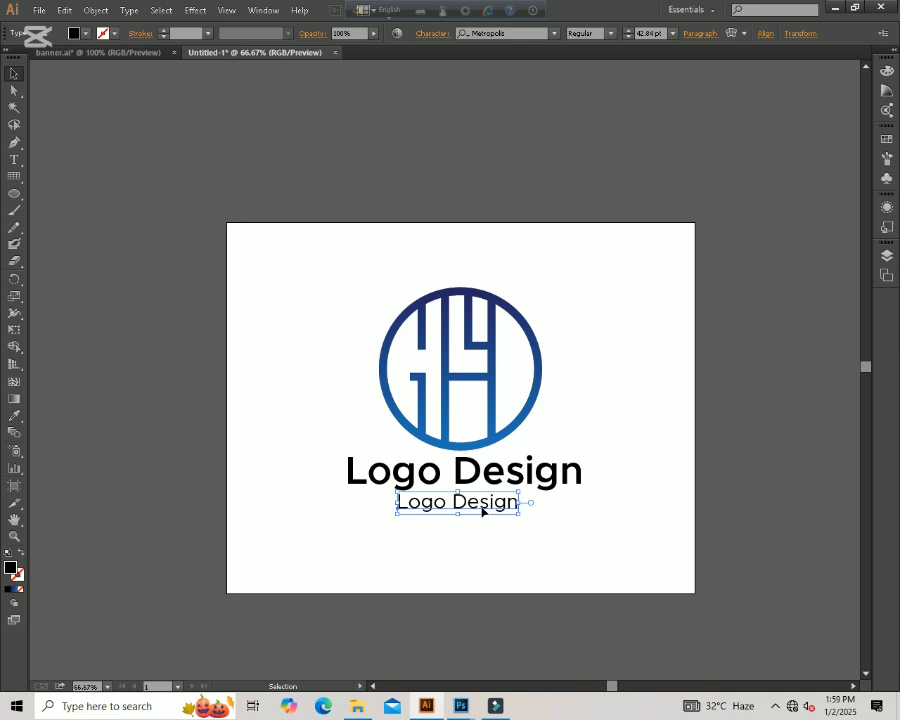
Nudge the small text line slightly right so that it is centred under the circular logo
left_click(434, 35)
left_click(545, 368)
left_click_drag(622, 525, 291, 281)
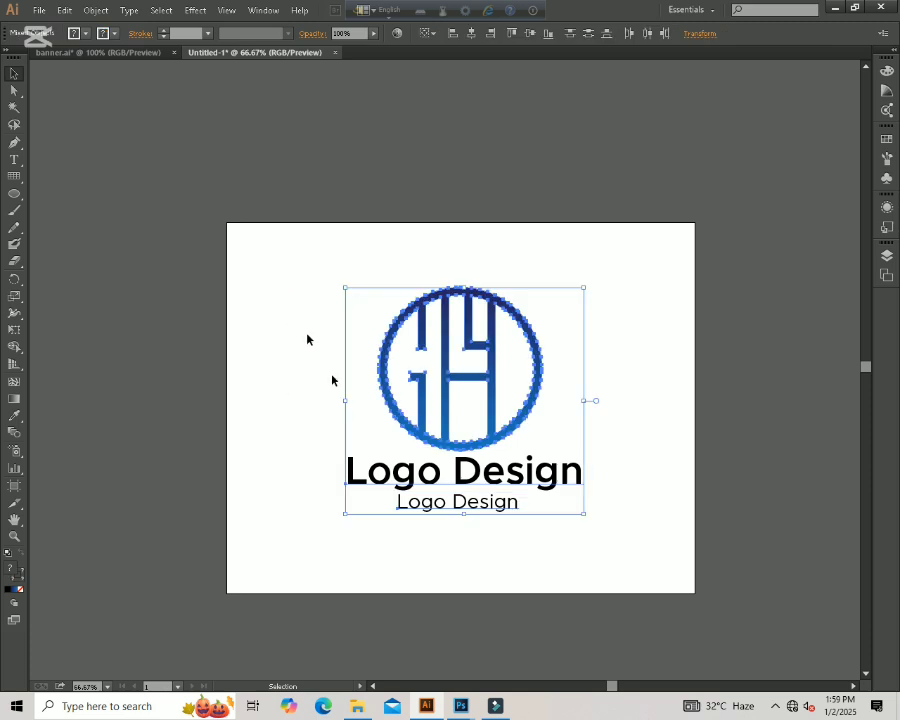
left_click(538, 536)
left_click(489, 509)
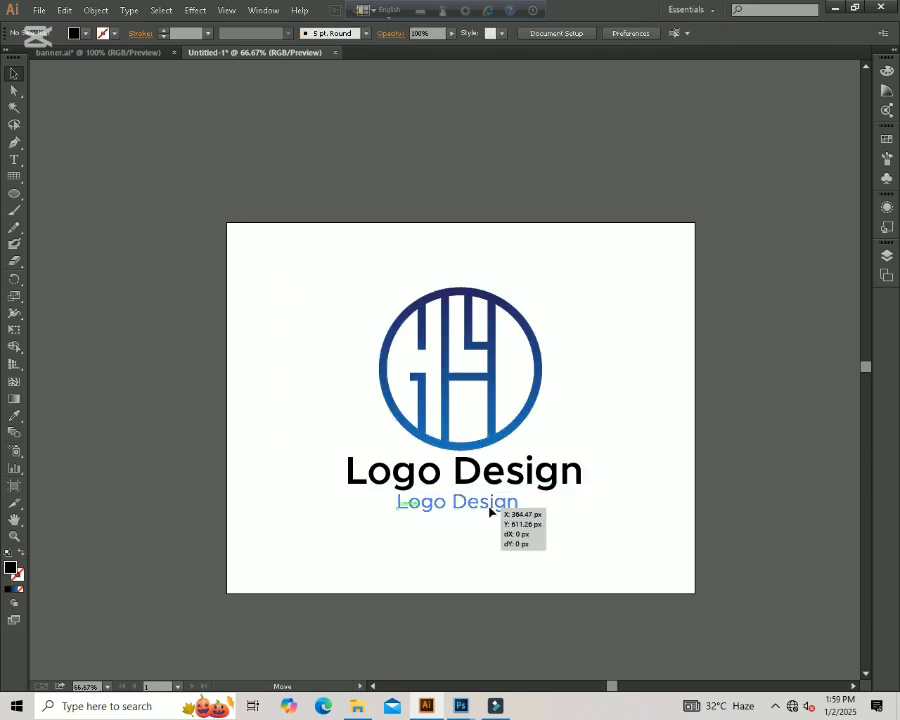
left_click(511, 411)
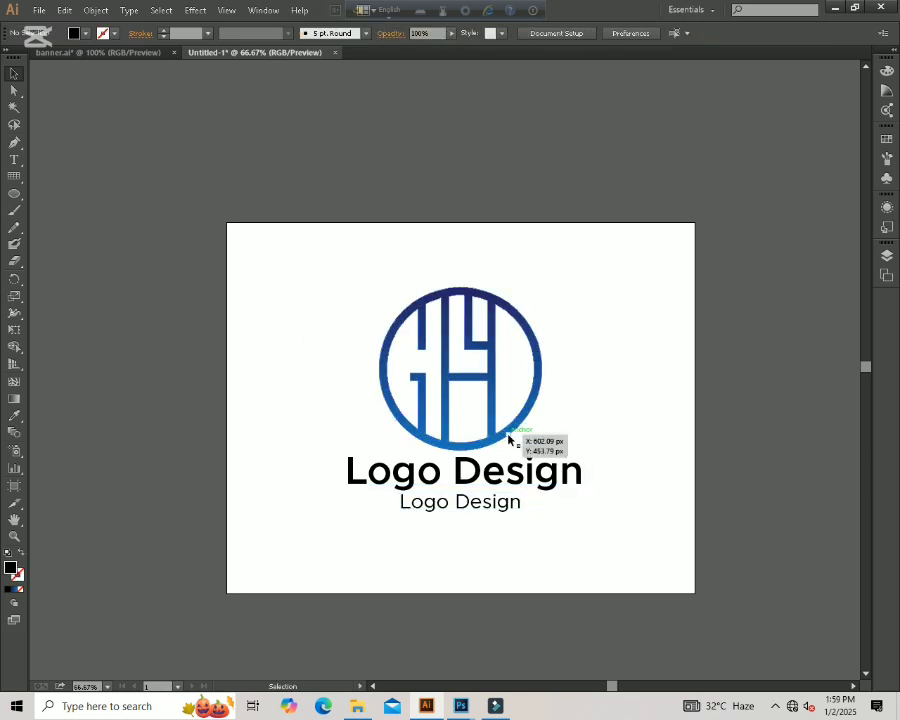
left_click(510, 434)
Convert the large "Logo Design" text to outlines and ungroup its letters
left_click(510, 484)
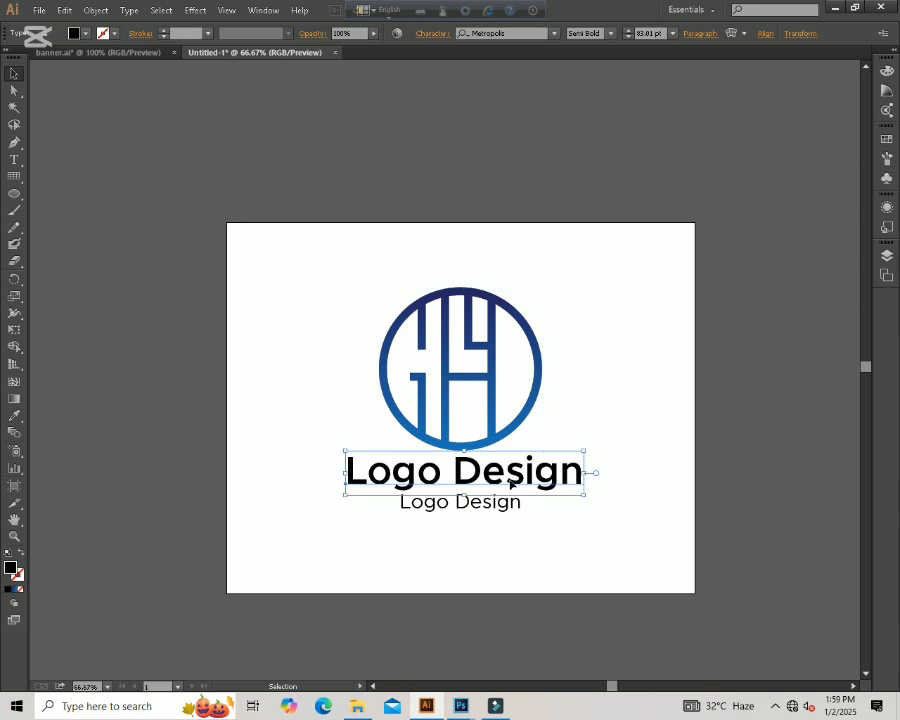
key("alt")
right_click(529, 478)
left_click(626, 540)
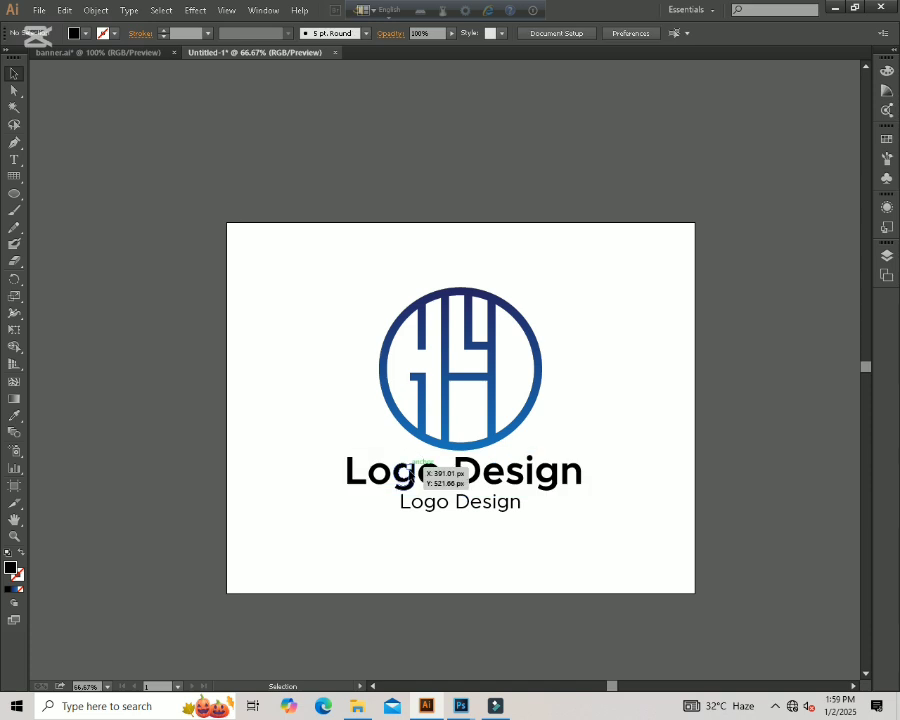
right_click(410, 475)
left_click(448, 550)
Fill the letters of the large word "Logo" with a medium blue swatch matching the logo's lower part
left_click_drag(407, 483, 434, 480)
left_click(87, 34)
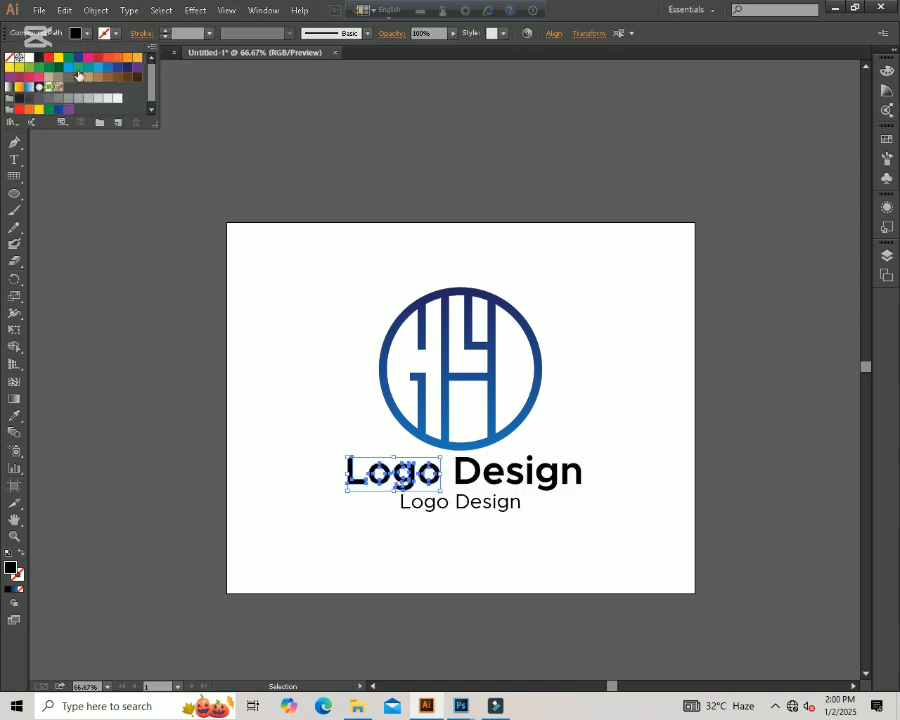
left_click(108, 67)
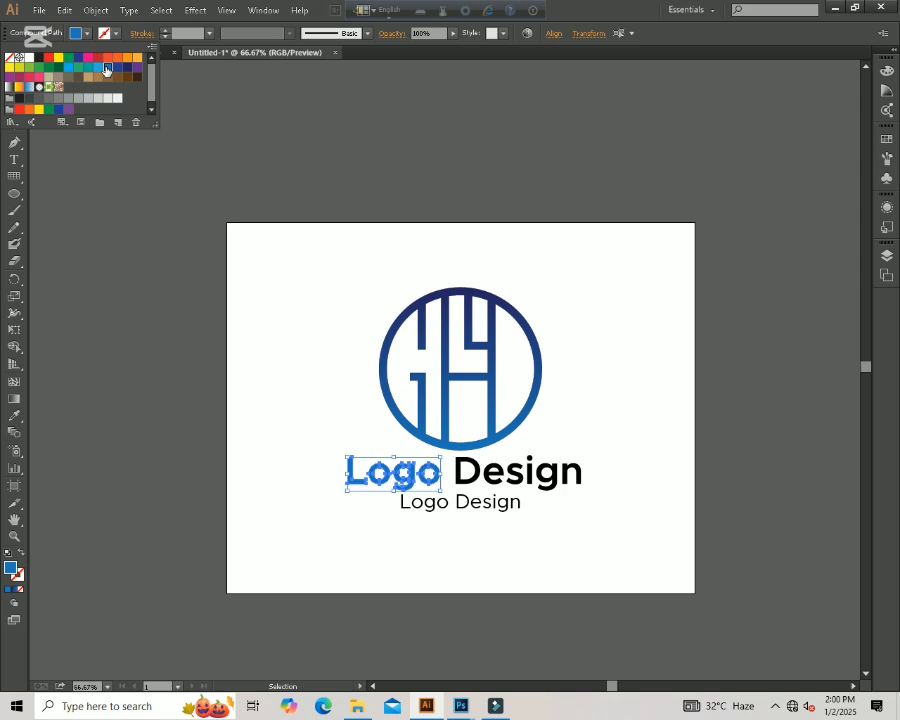
left_click(330, 265)
left_click(587, 598)
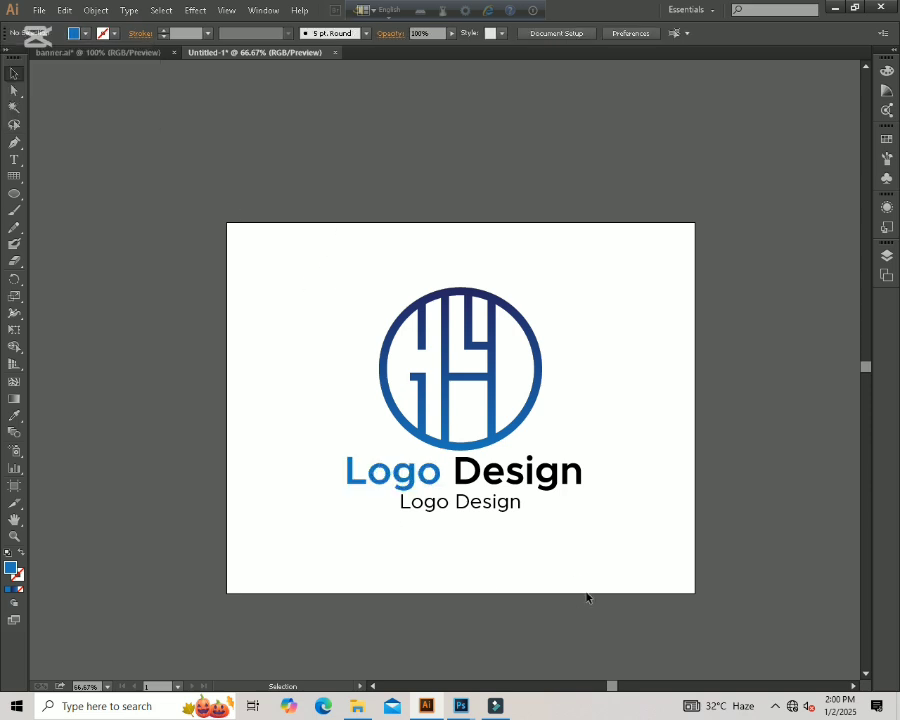
Nudge the small "Logo Design" line slightly up, closer to the large text, and deselect it
left_click(493, 511)
left_click(496, 484)
left_click(507, 508)
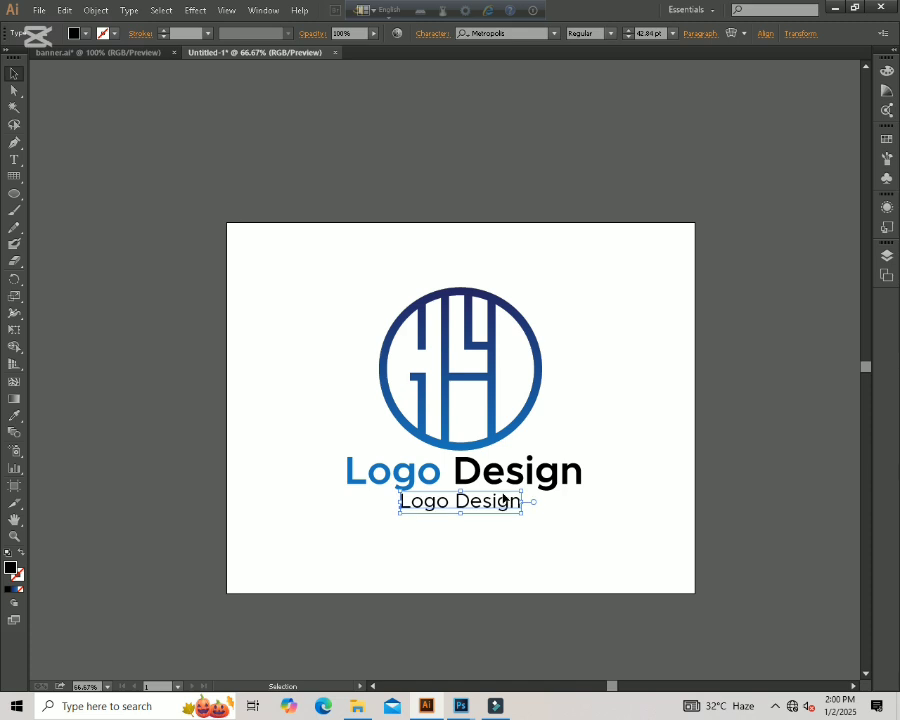
left_click(532, 550)
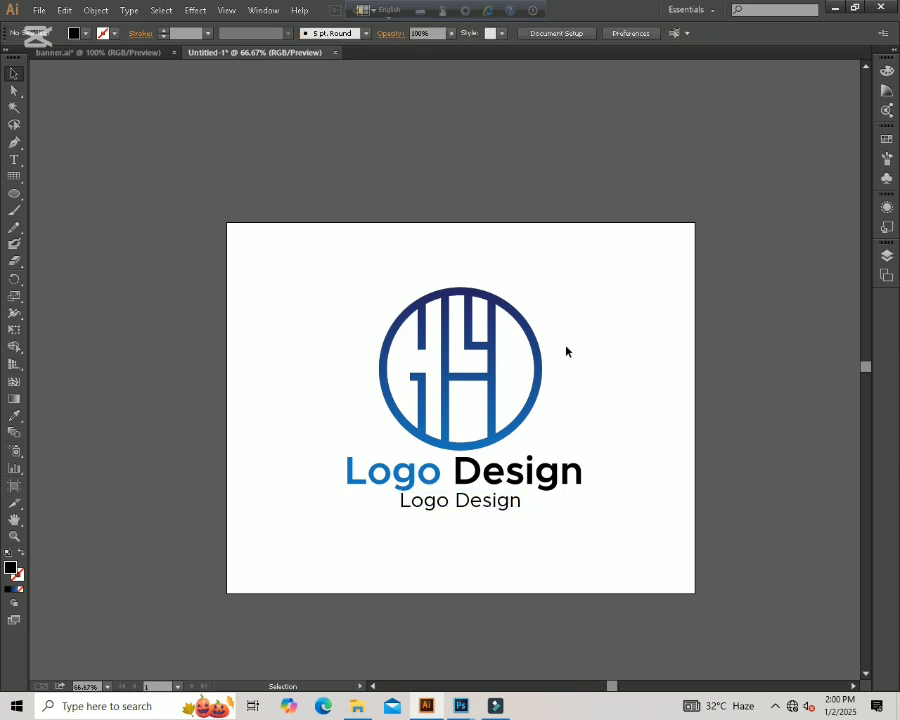
left_click(484, 458, "ctrl")
left_click_drag(598, 310, 616, 376)
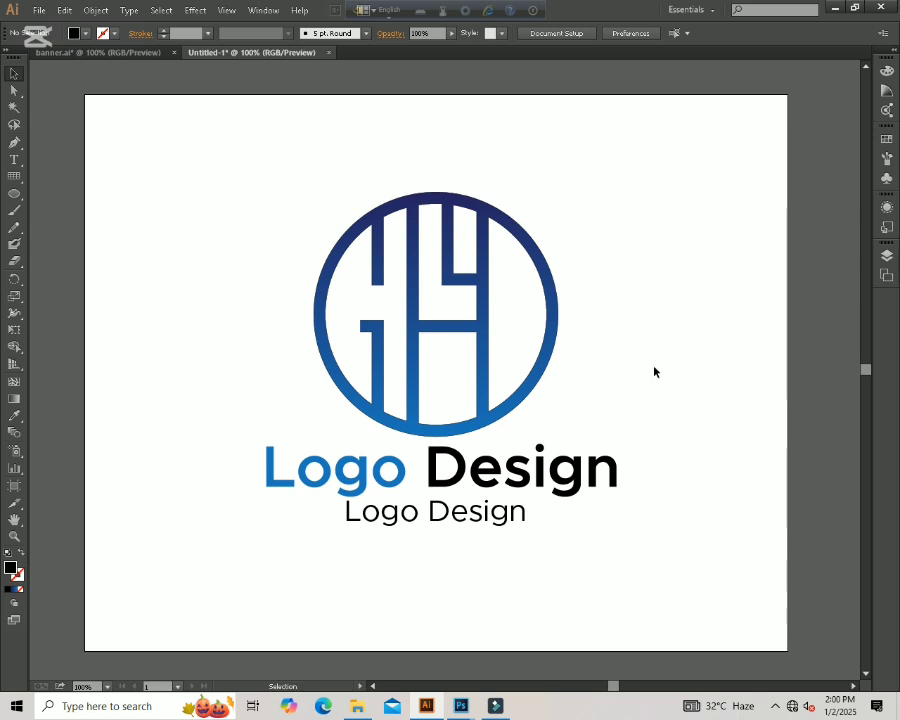
left_click(775, 706)
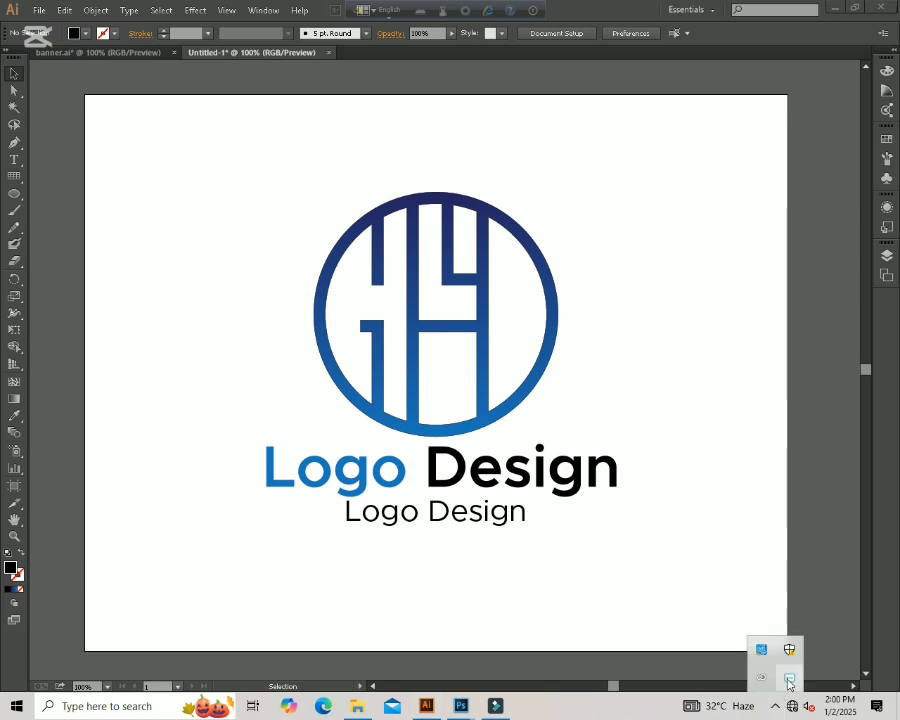
right_click(790, 682)
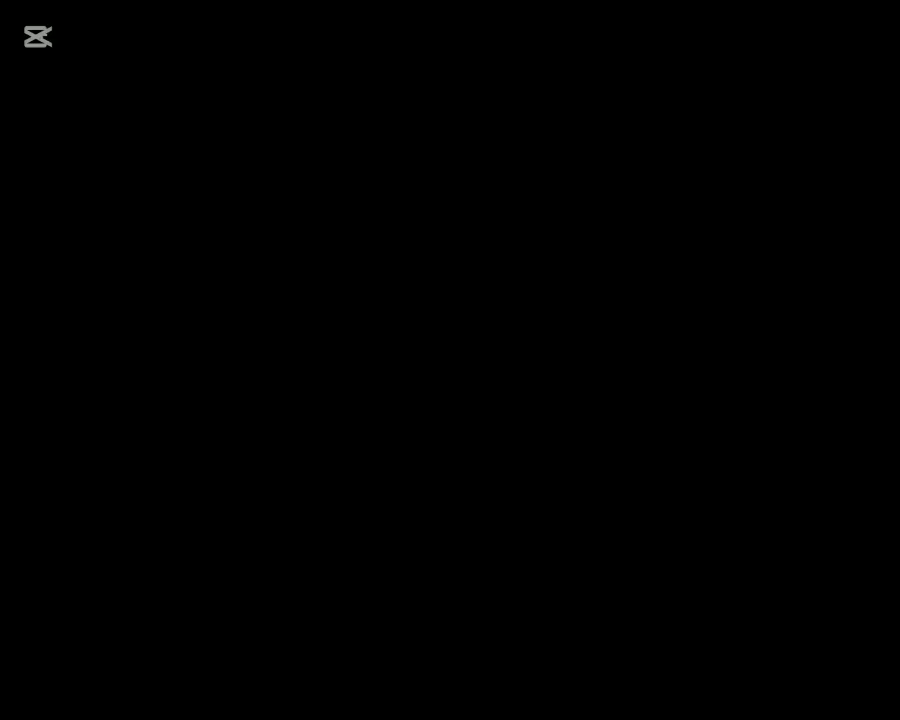